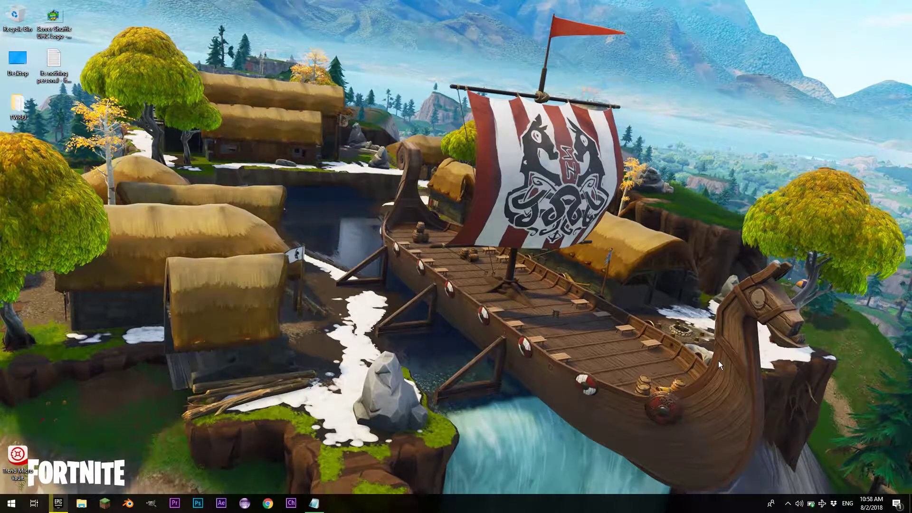
Open the %appdata% folder from the Run prompt.
key("super+r")
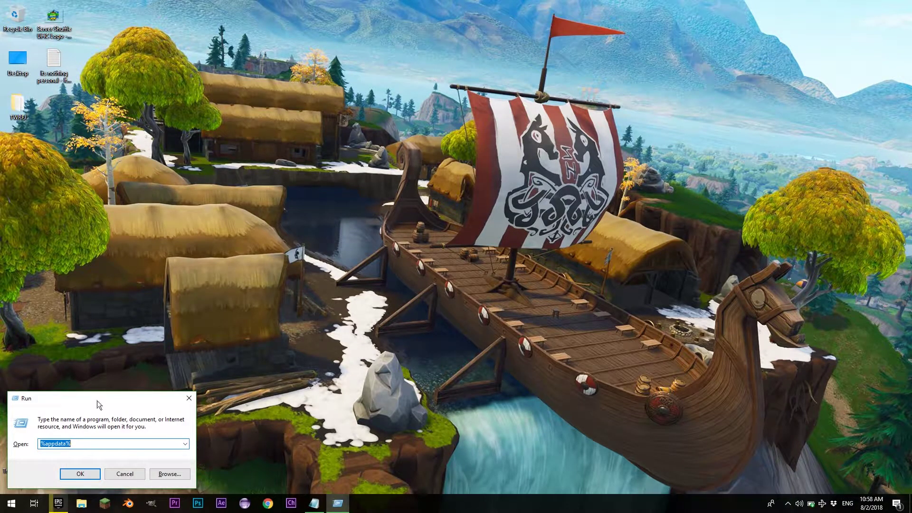
left_click_drag(97, 400, 309, 193)
left_click(378, 196)
left_click(374, 196)
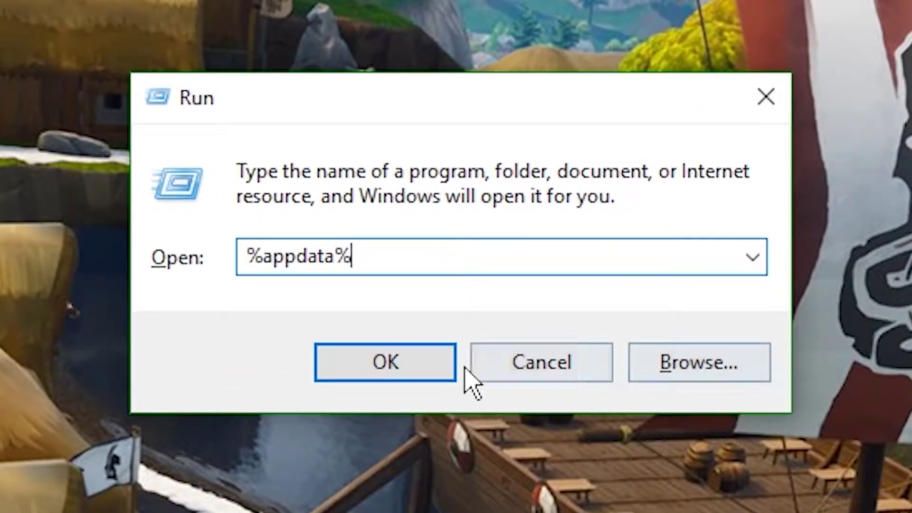
left_click(422, 373)
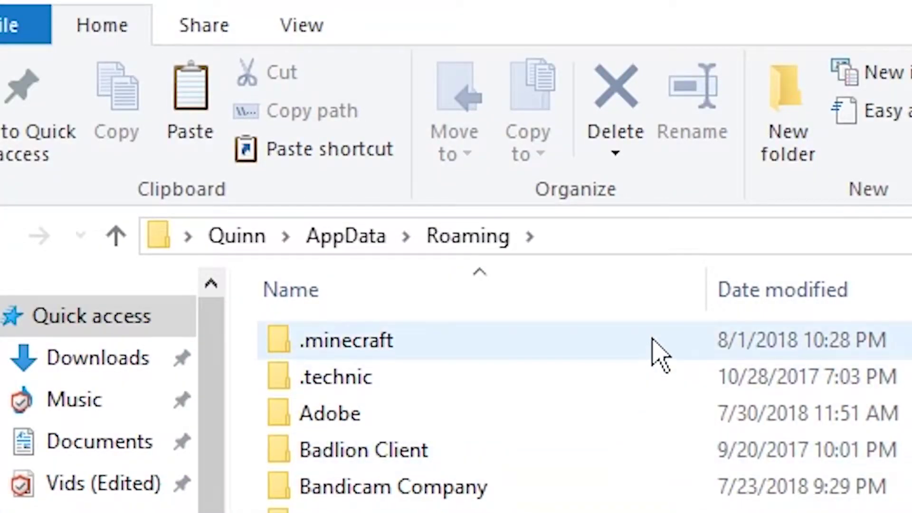
Navigate into .minecraft\versions\1.13, where 1.13.jar and 1.13.json sit.
double_click(660, 353)
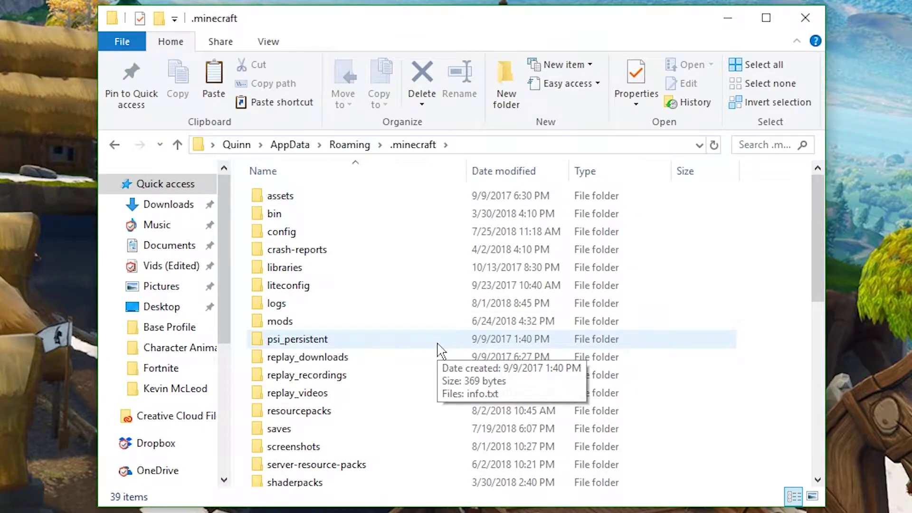
scroll(436, 349, "down", 3)
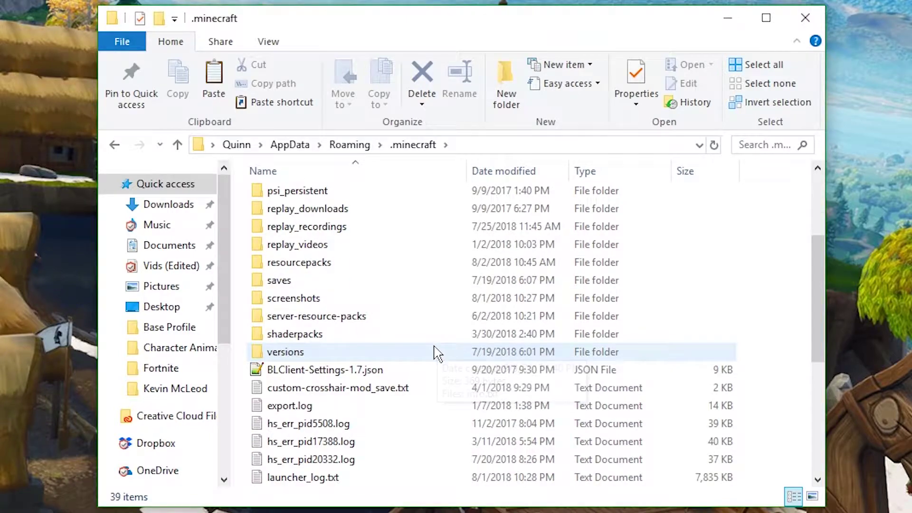
double_click(437, 350)
scroll(434, 352, "down", 1)
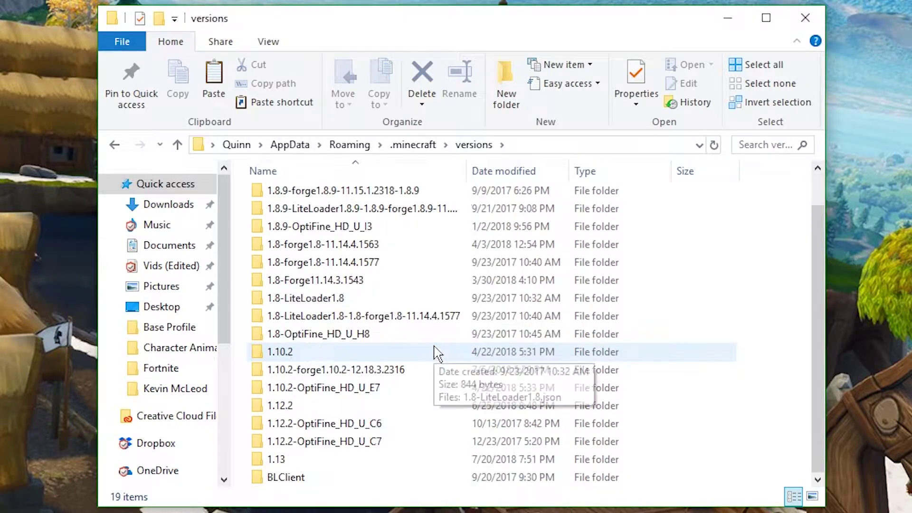
double_click(323, 460)
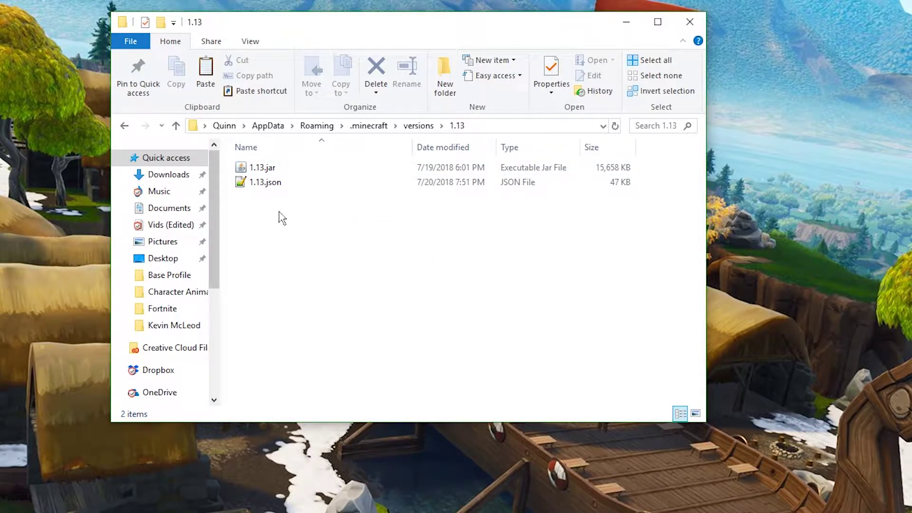
Extract 1.13.jar with 7-Zip to a new "1.13\" folder, then launch GIMP.
left_click(299, 177)
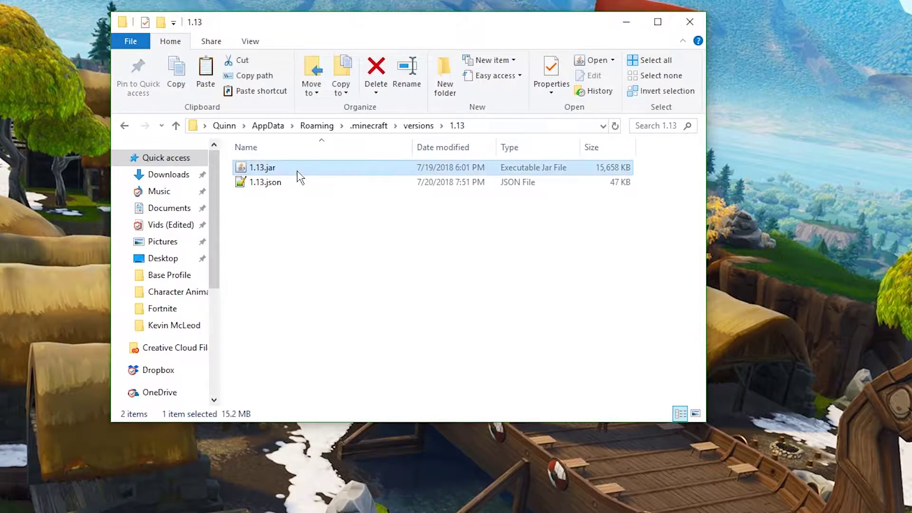
right_click(299, 176)
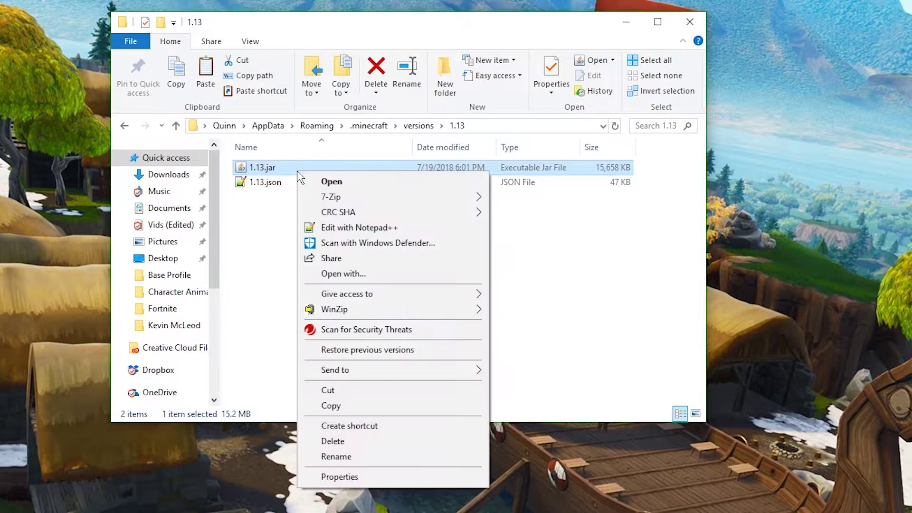
left_click(280, 186)
right_click(279, 183)
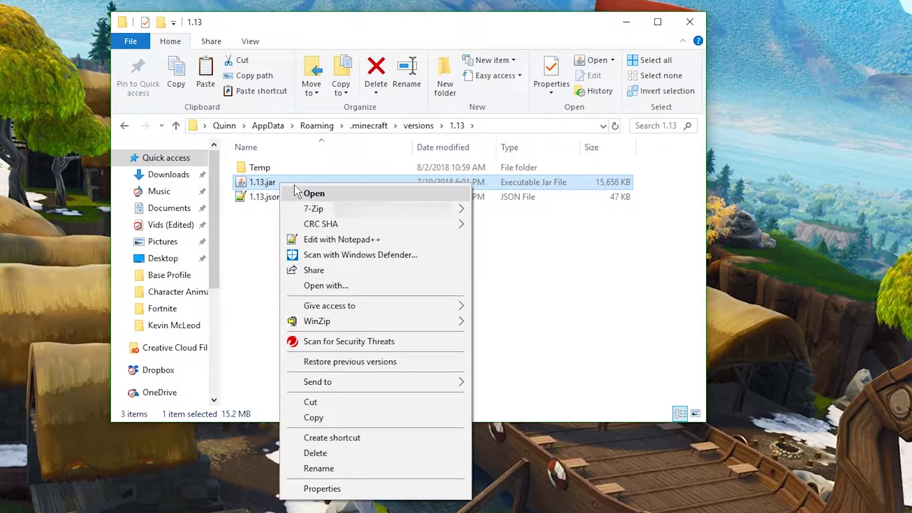
mouse_move(354, 214)
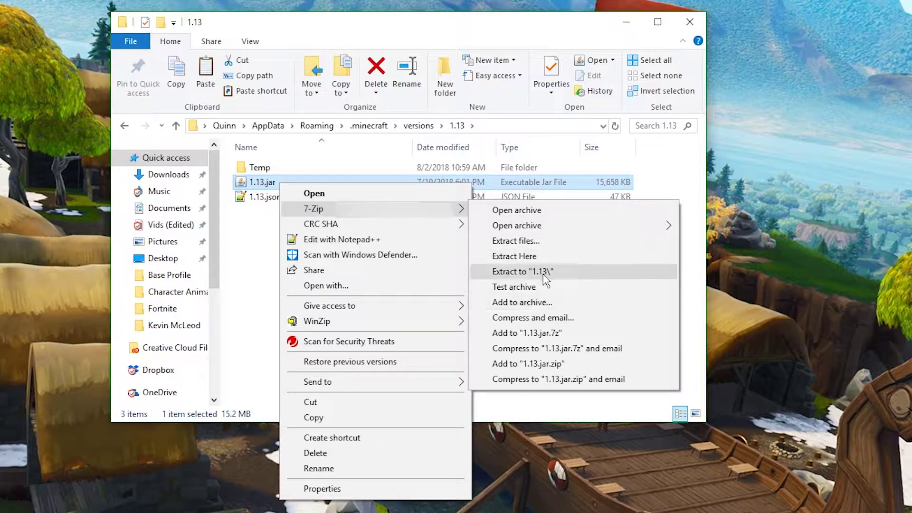
left_click(554, 280)
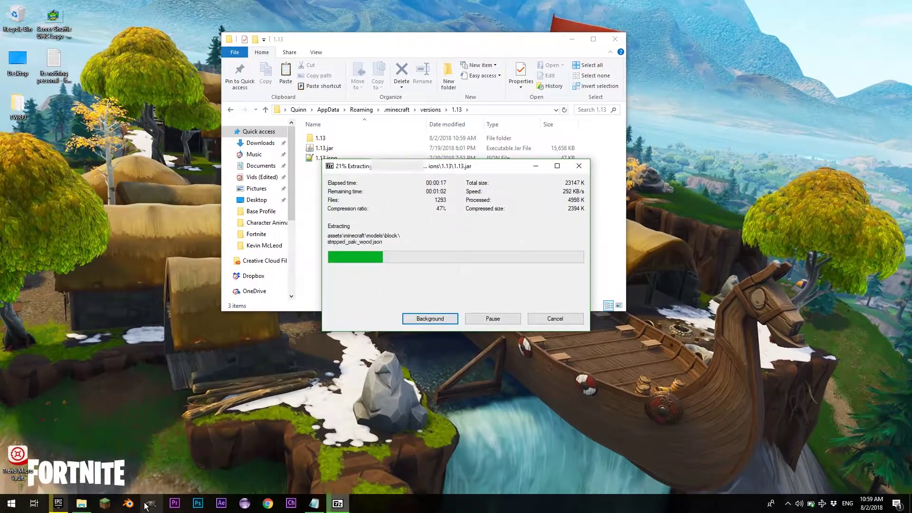
left_click(150, 504)
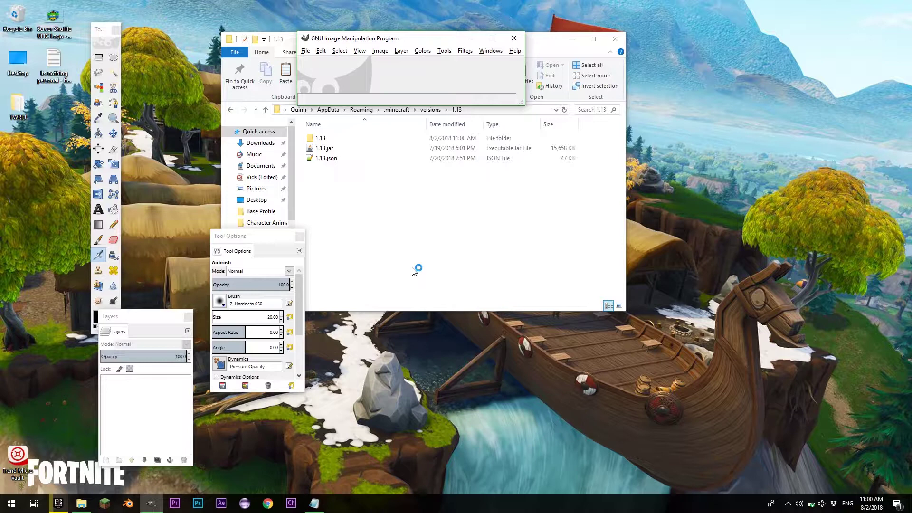
Delete every extracted item in the 1.13 folder except the assets folder.
left_click(412, 267)
left_click_drag(429, 41, 520, 119)
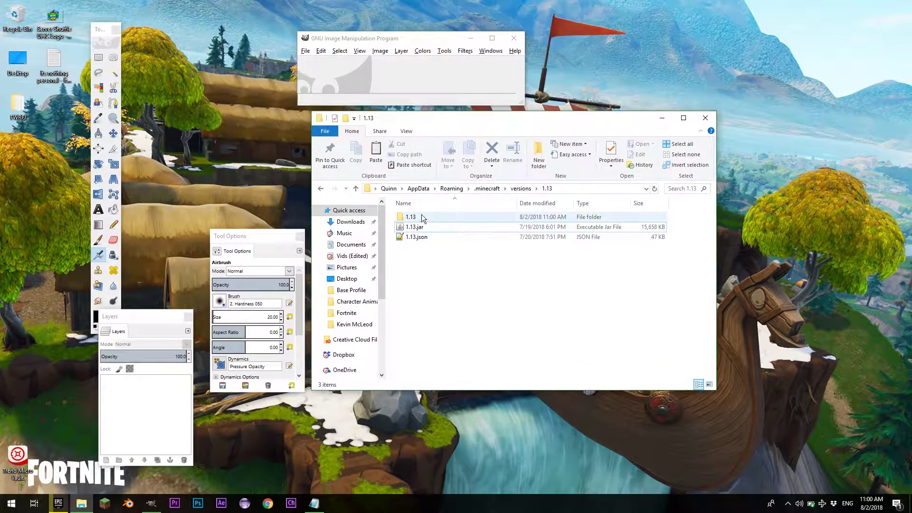
double_click(421, 216)
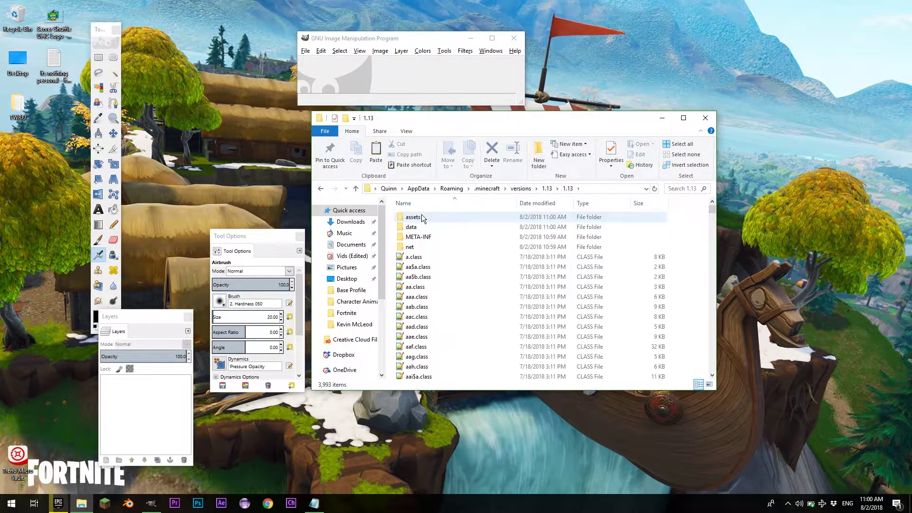
key("ctrl+a")
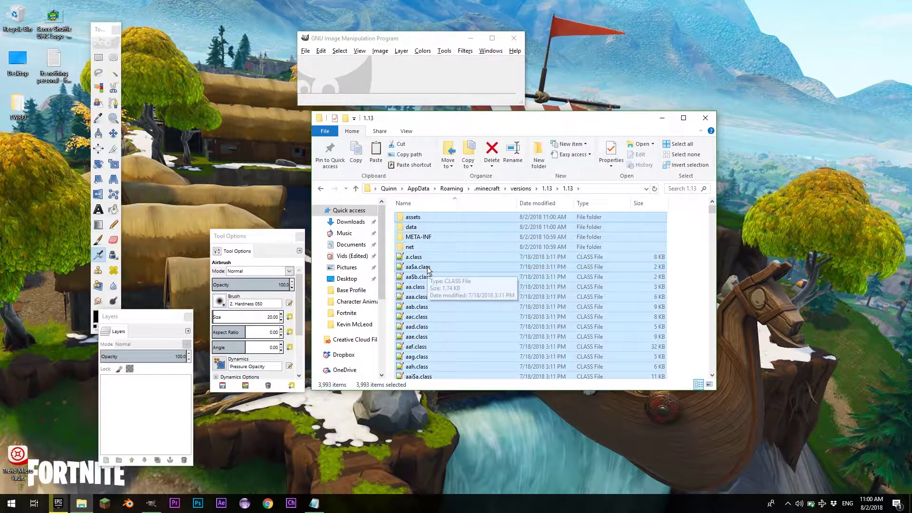
left_click(426, 218, "ctrl")
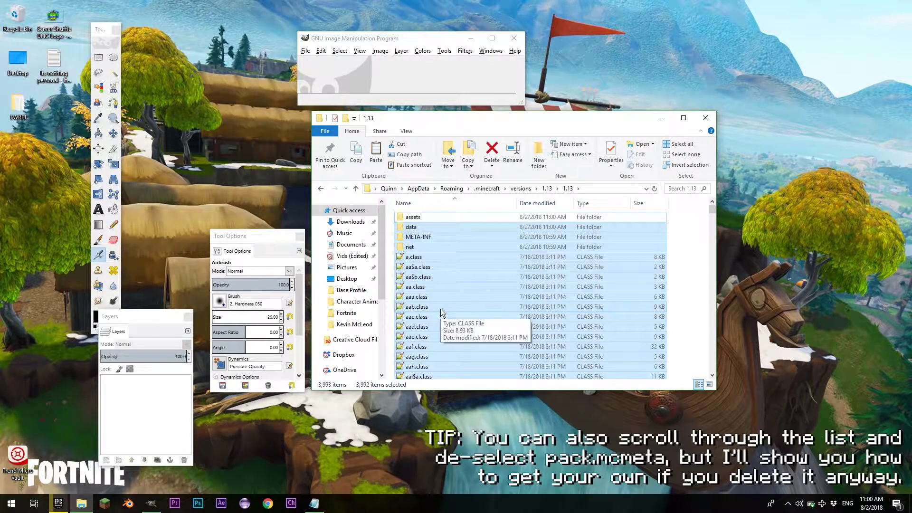
key("Delete")
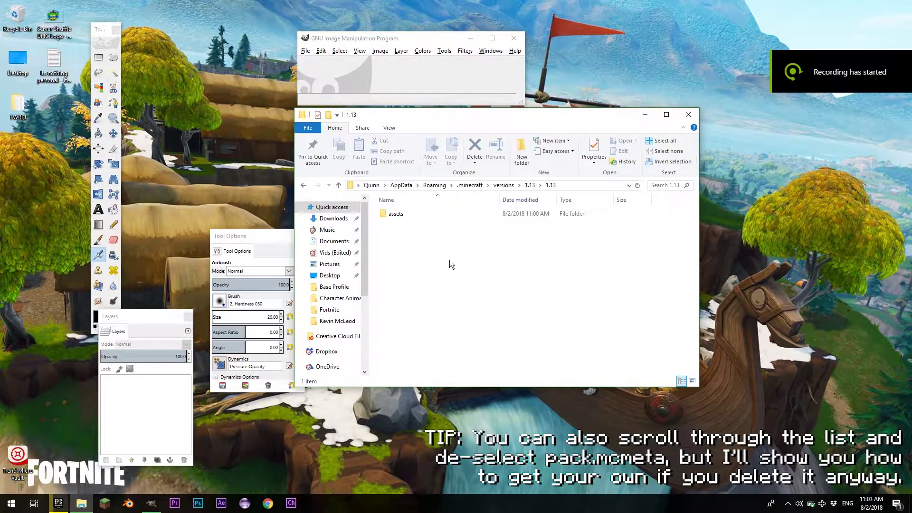
Create a new text document beside assets and rename it pack.mcmeta, accepting the extension change.
right_click(449, 260)
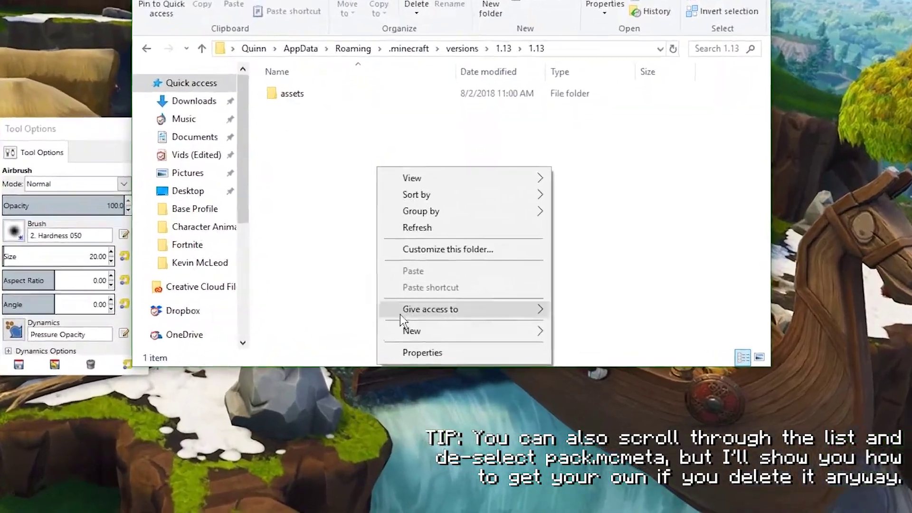
mouse_move(456, 331)
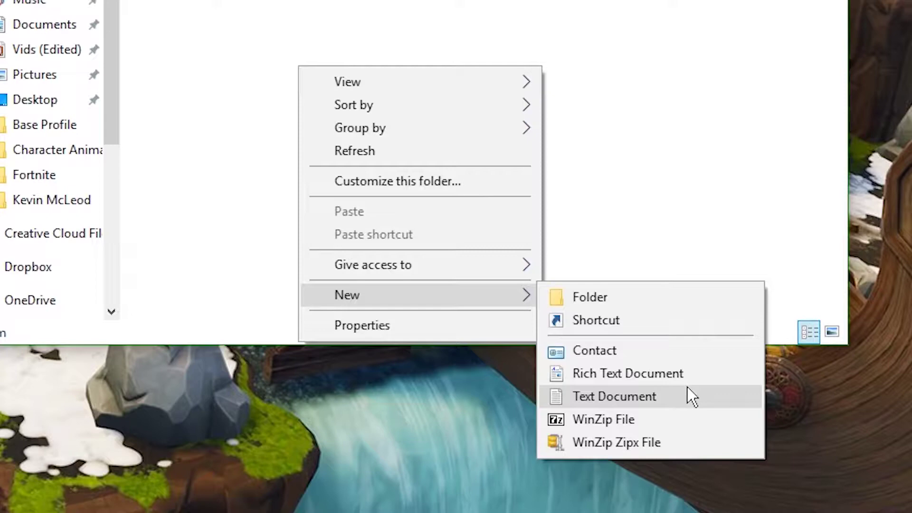
left_click(687, 389)
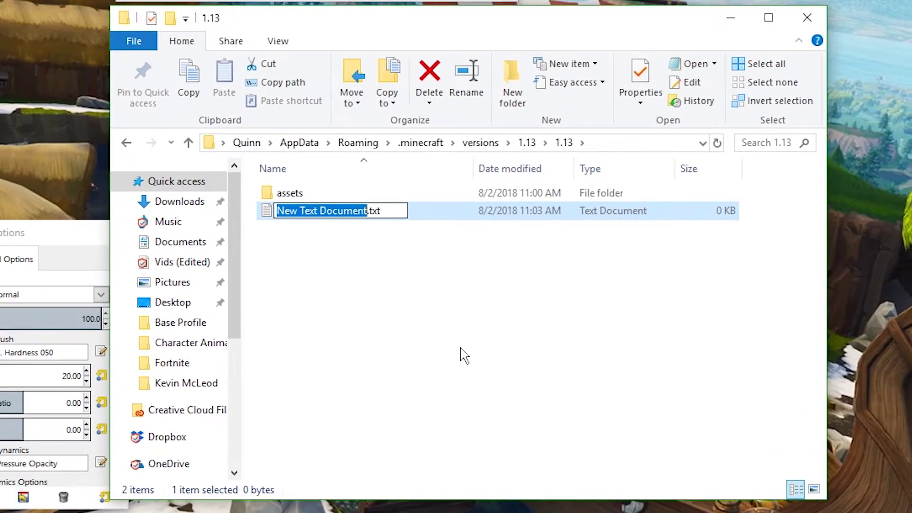
type("pac")
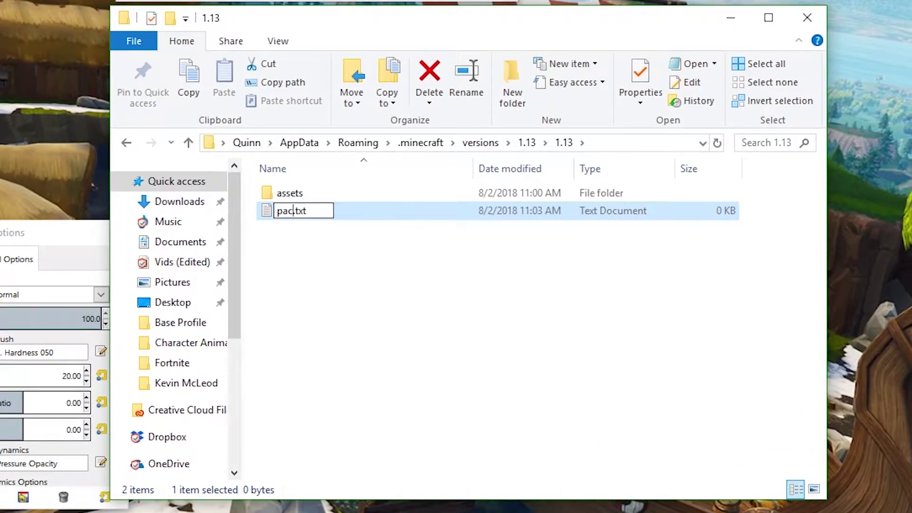
type("k")
key("BackSpace")
key("BackSpace")
key("BackSpace")
type("mcmeta")
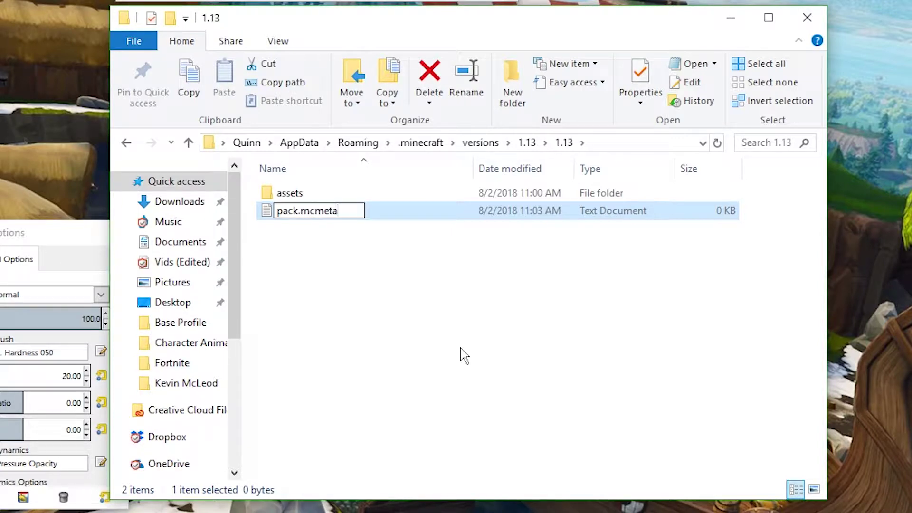
key("Return")
left_click(466, 268)
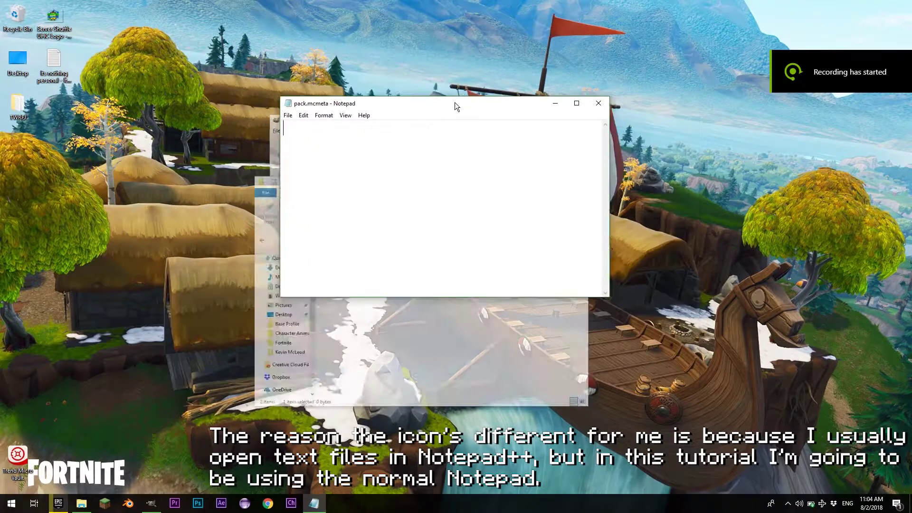
Paste the pack JSON with pack_format 4 and description "The default data for Minecraft.".
left_click_drag(454, 102, 418, 156)
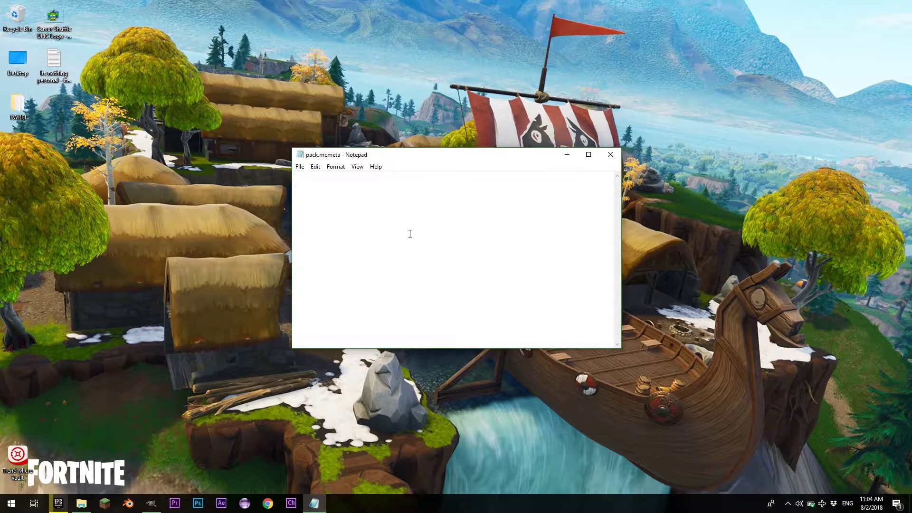
type("{    \"pack\": {        \"description\": \"The default data for Minecraft\",        \"pack_format\": 4    }}")
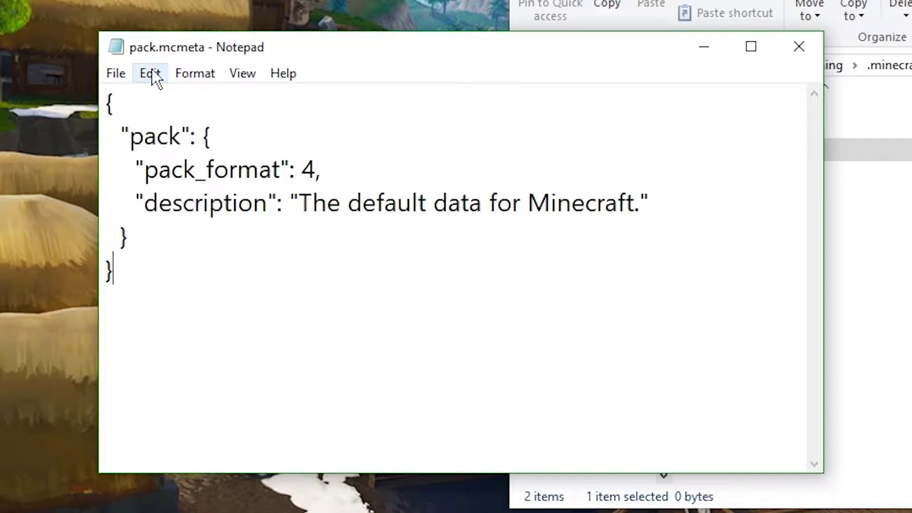
left_click(171, 75)
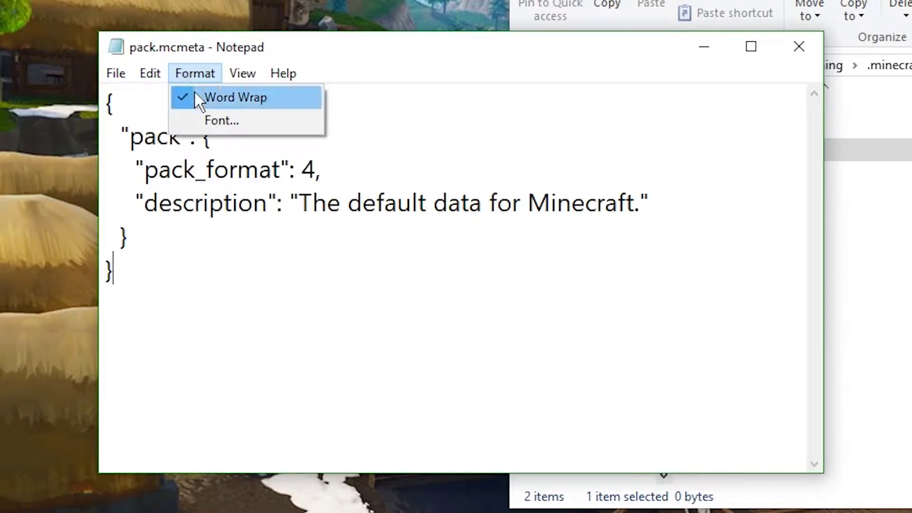
left_click(396, 237)
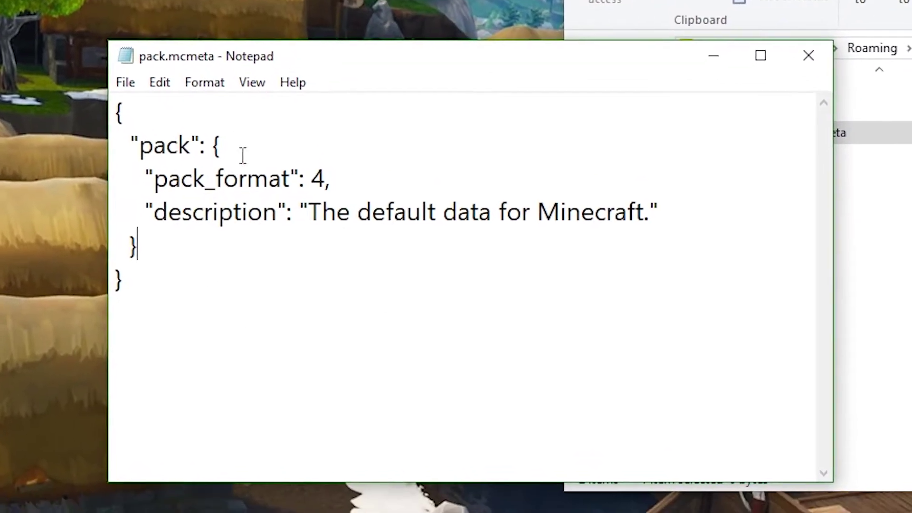
left_click_drag(143, 175, 325, 178)
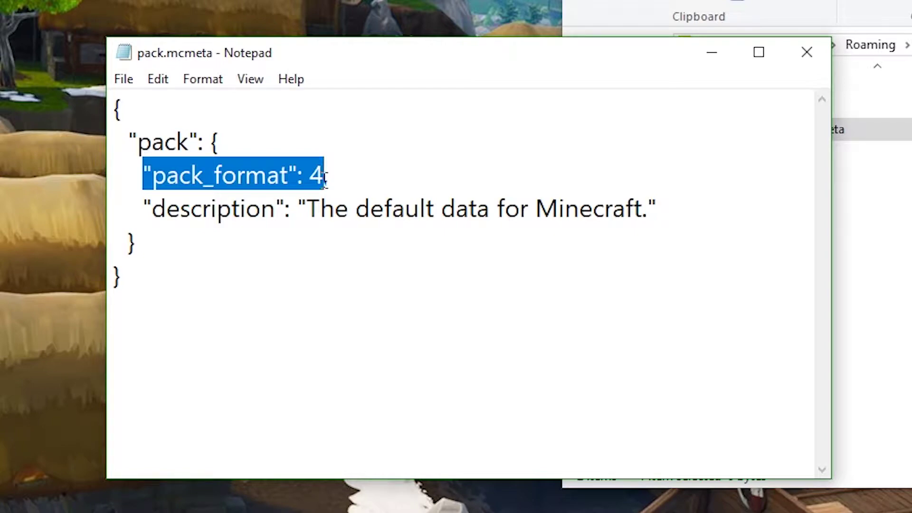
left_click(325, 177)
type(",")
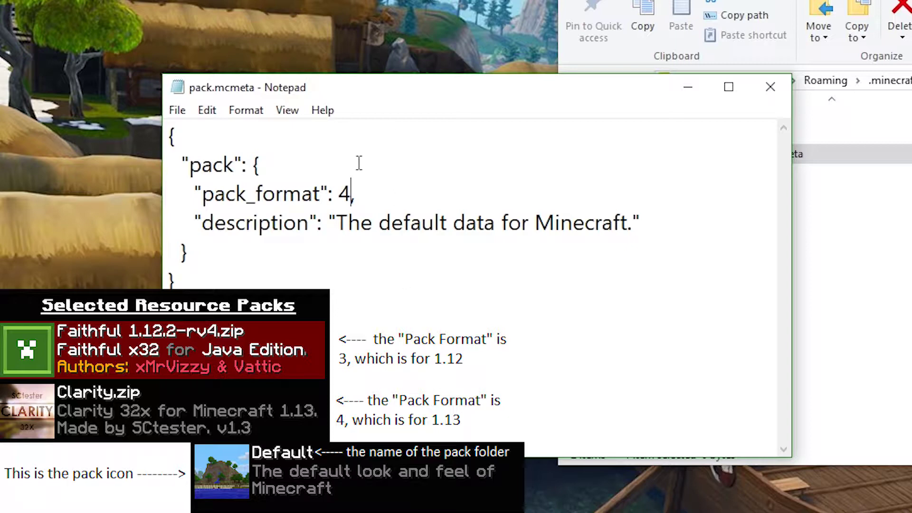
Change the description to "Temporary 1.13 resourcepack 4 a tutorial." and close the file.
left_click_drag(335, 230, 628, 225)
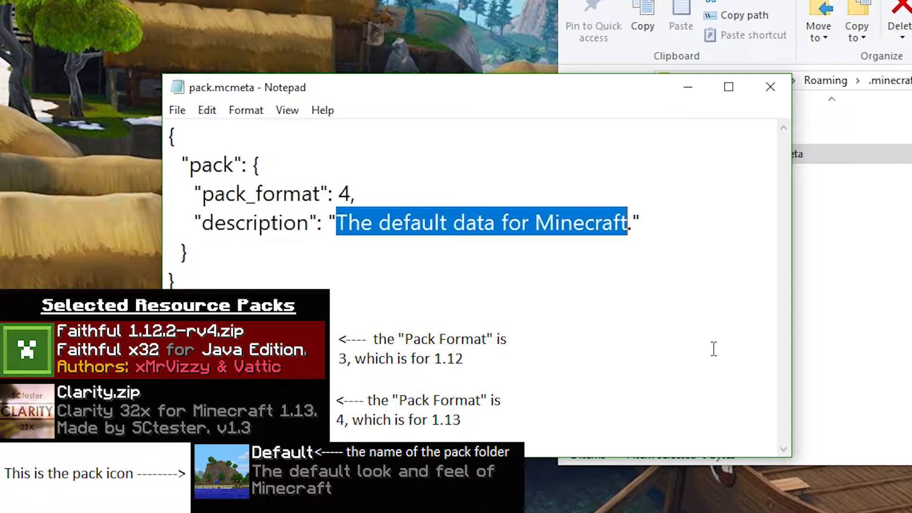
type("Temporary")
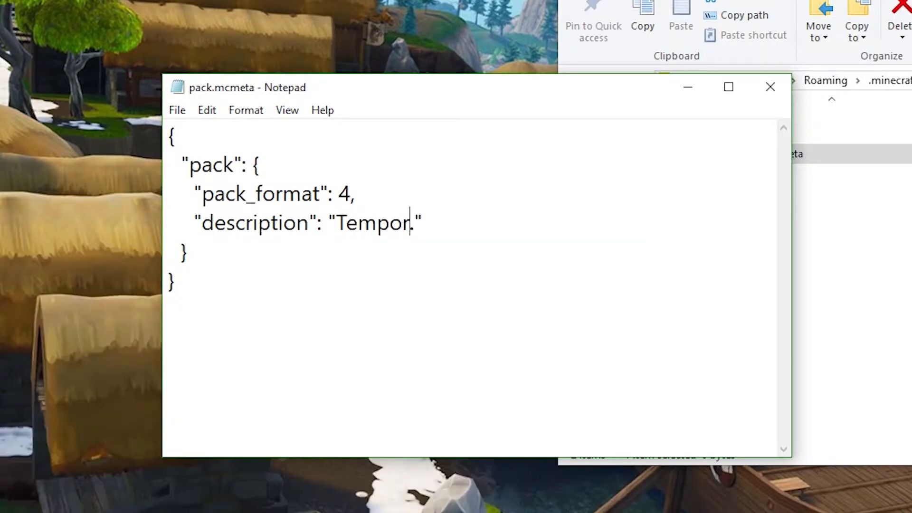
type(" 1.13 re")
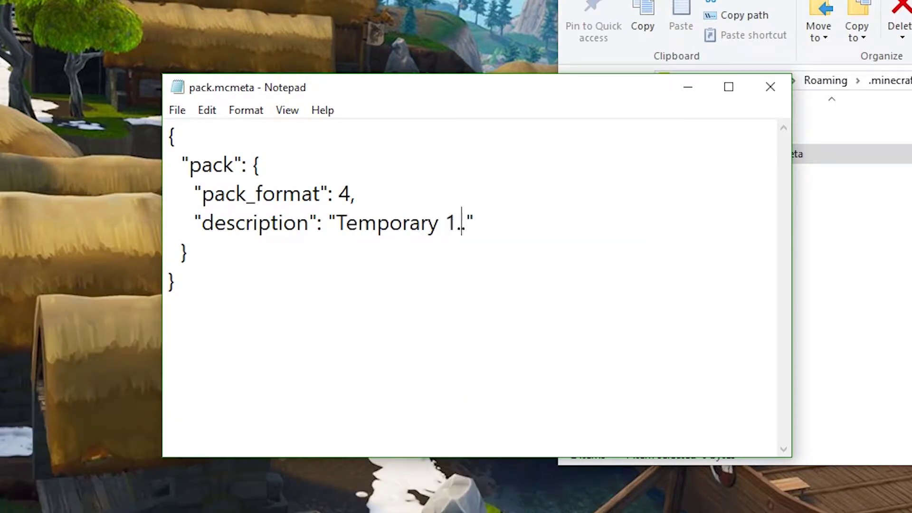
type("sourcepackfor")
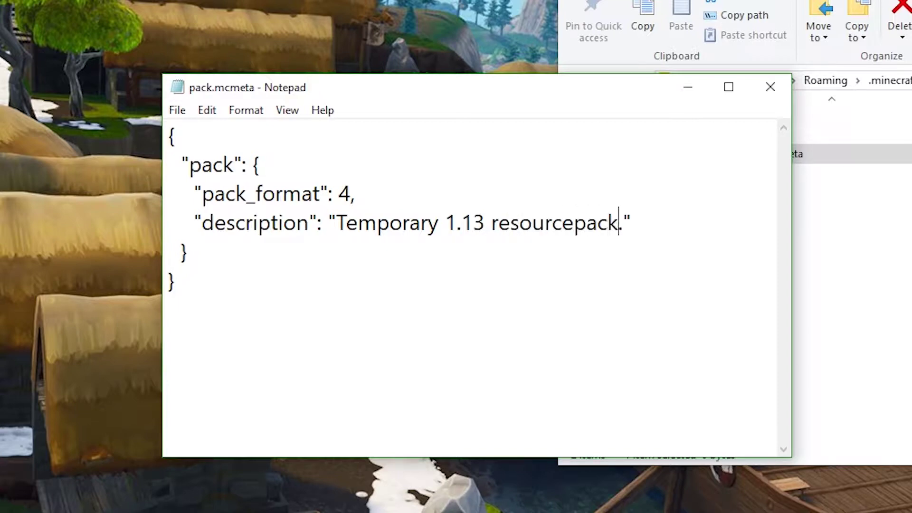
key("BackSpace")
key("BackSpace")
key("BackSpace")
key("BackSpace")
type("4 tutorial")
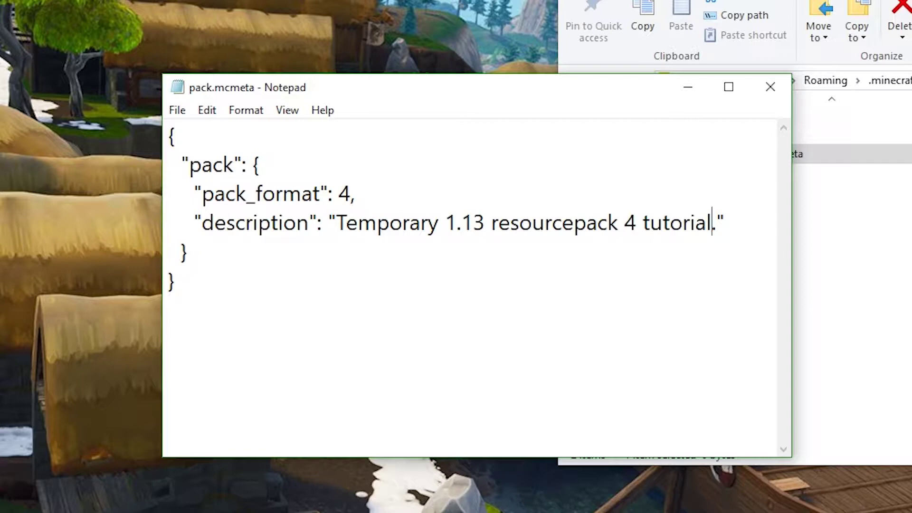
left_click(646, 212)
type("a")
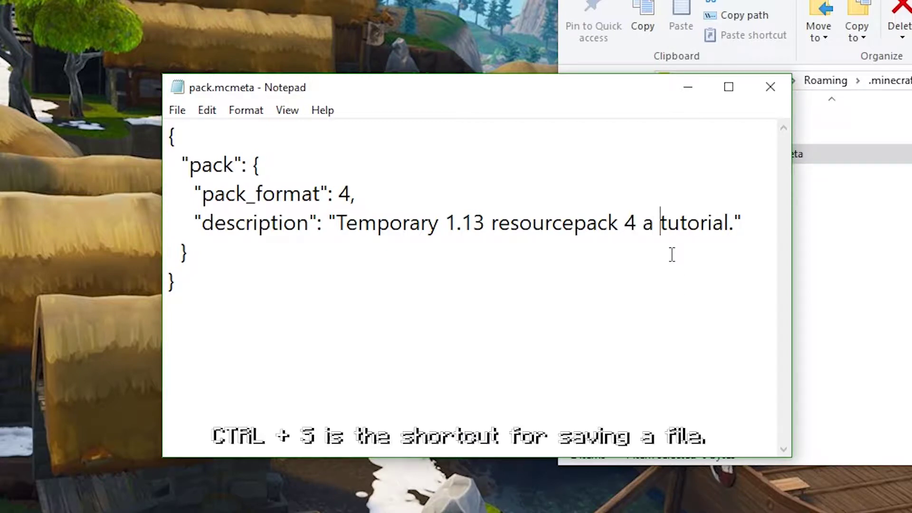
left_click(770, 87)
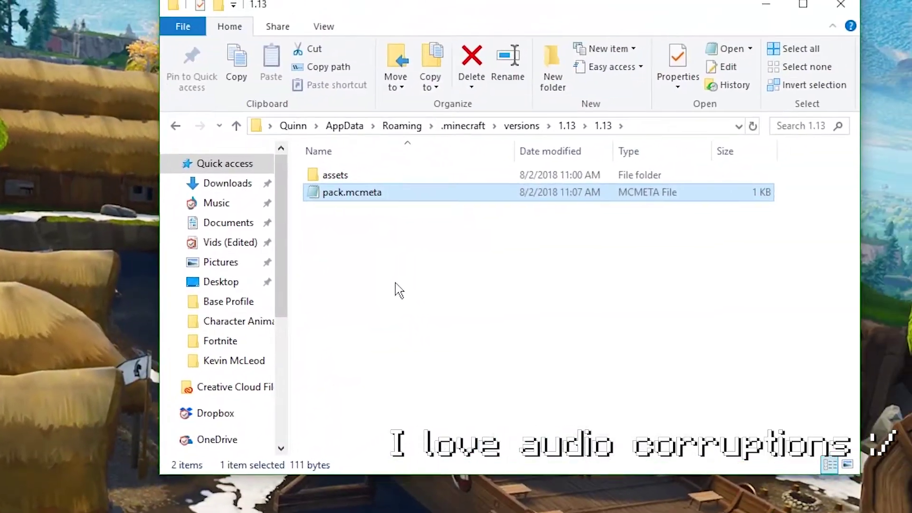
Move GIMP's tool options, toolbox and layers panels to the screen edges.
left_click(399, 290)
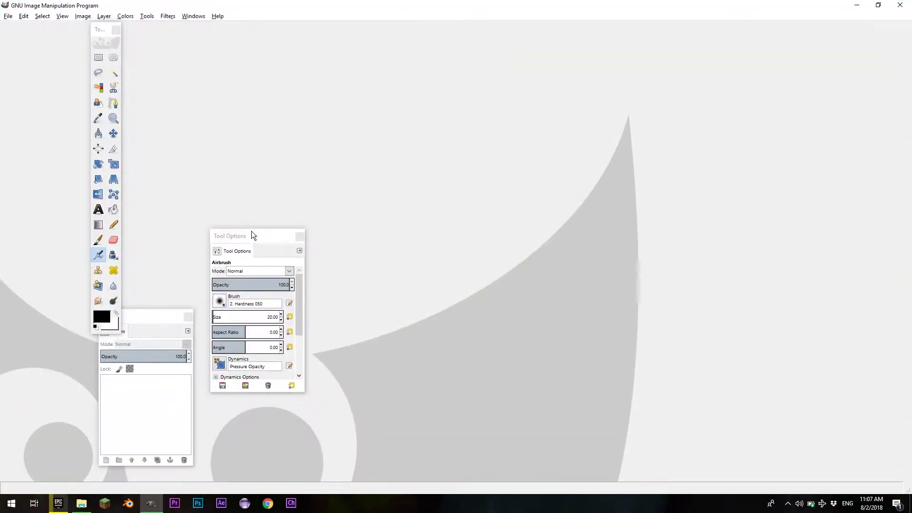
left_click_drag(251, 235, 42, 316)
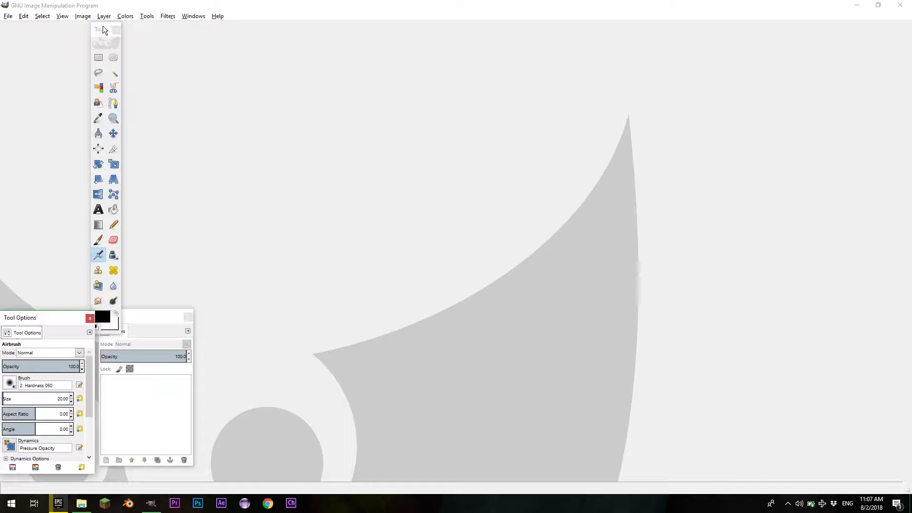
left_click_drag(104, 30, 16, 26)
left_click_drag(138, 320, 855, 341)
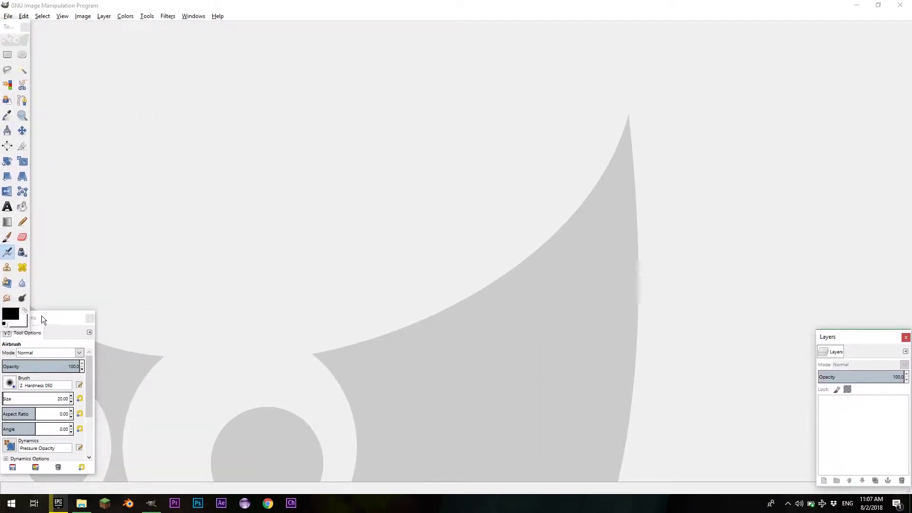
left_click_drag(42, 315, 43, 325)
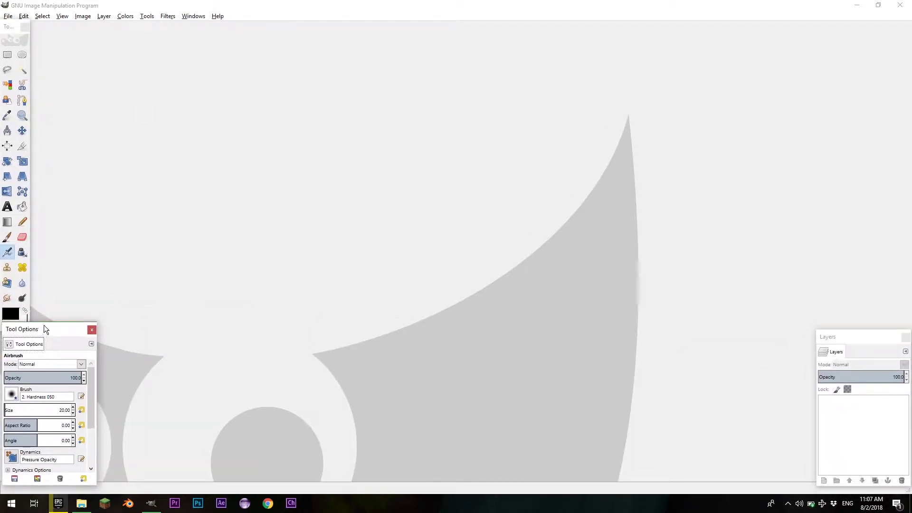
Start a new image with the Advanced Options fill set to Transparency.
left_click(8, 18)
left_click(22, 24)
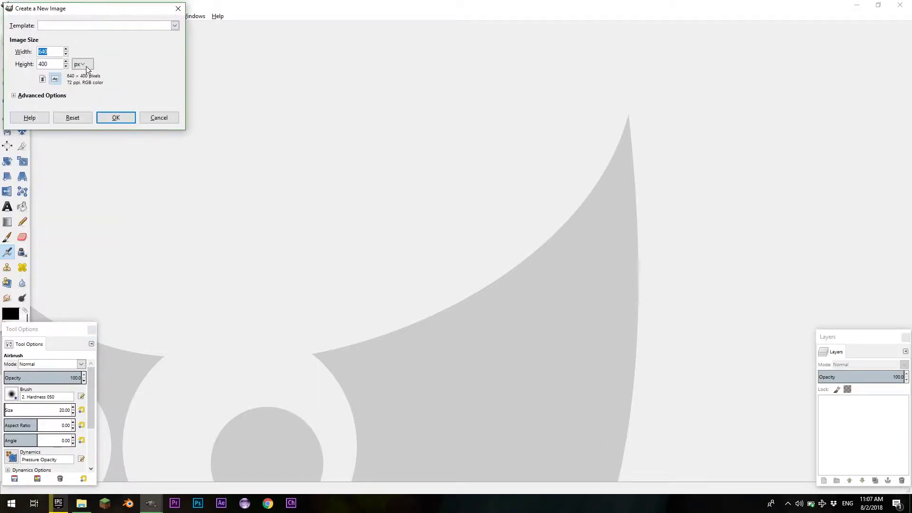
left_click_drag(93, 9, 349, 70)
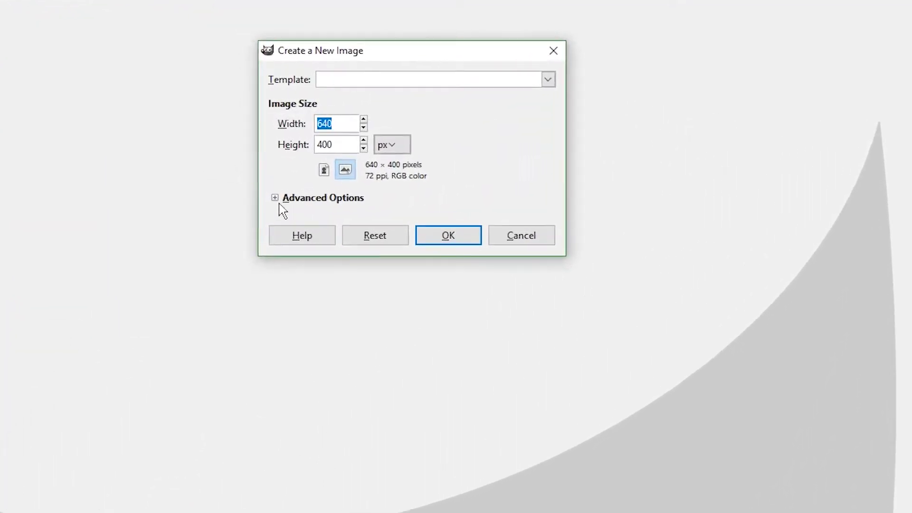
left_click(270, 158)
left_click(397, 349)
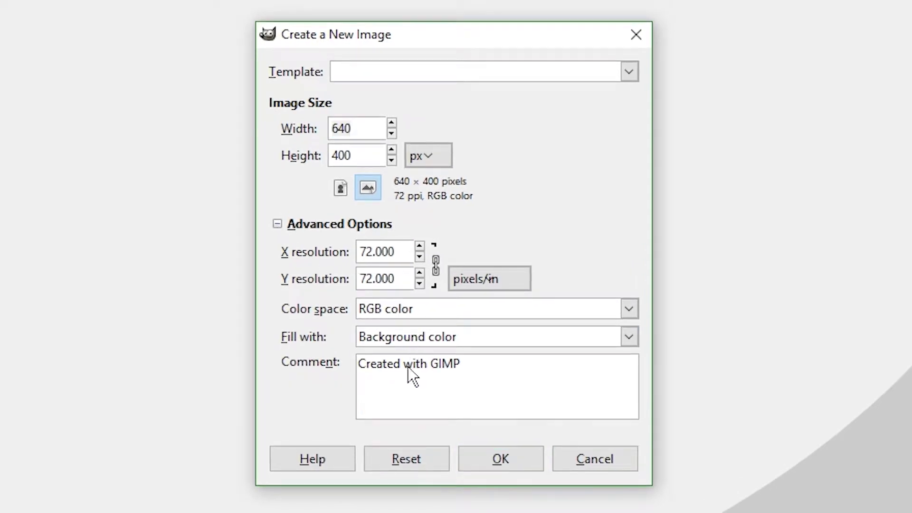
left_click(478, 340)
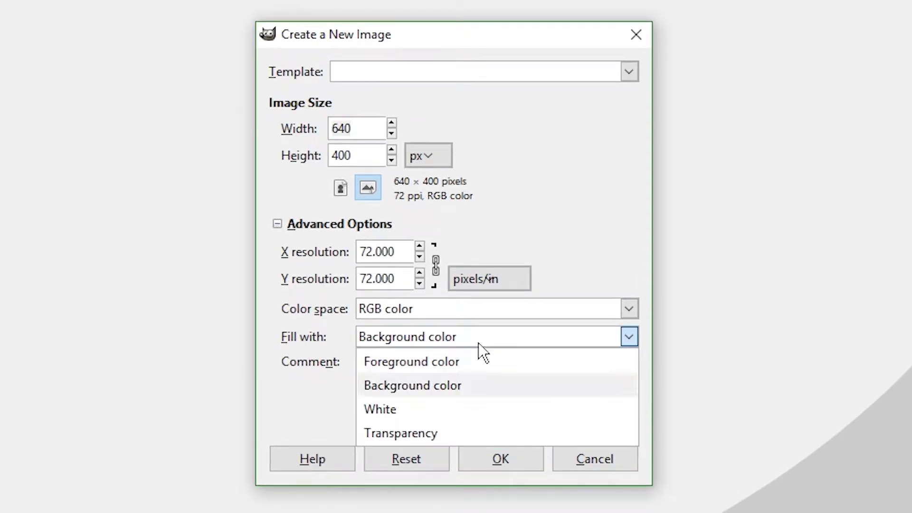
left_click(458, 434)
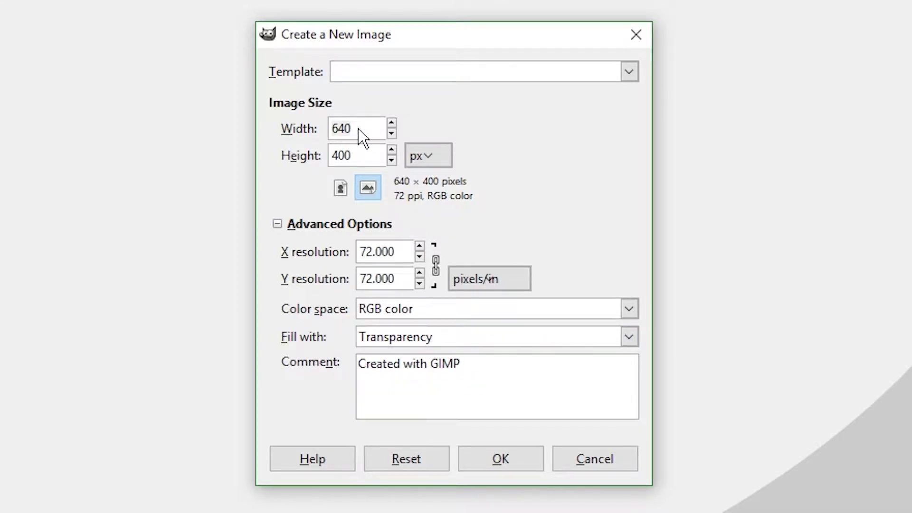
Set width and height to 128 pixels and create the image.
double_click(372, 137)
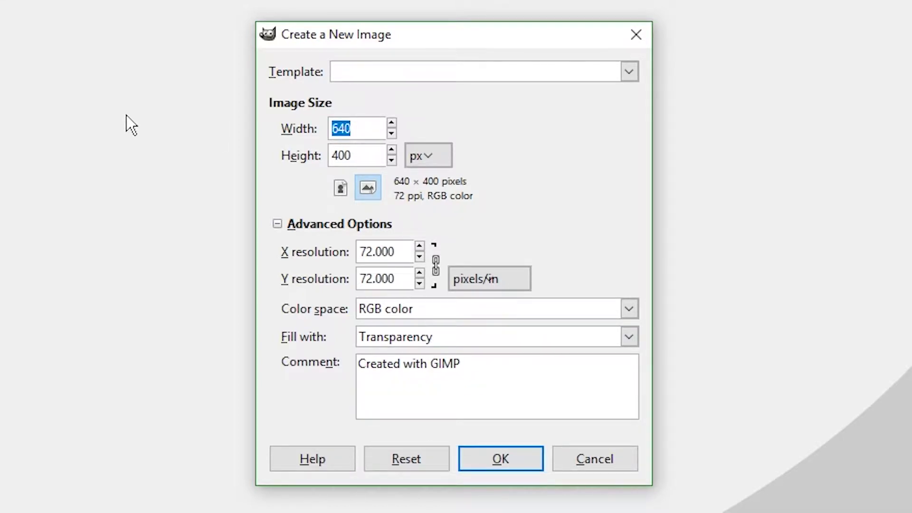
type("128")
double_click(365, 158)
type("128")
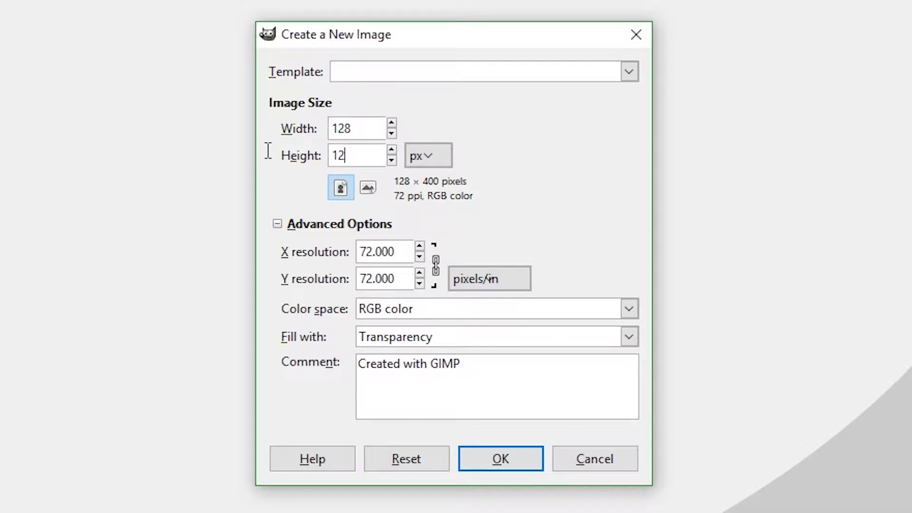
left_click(509, 461)
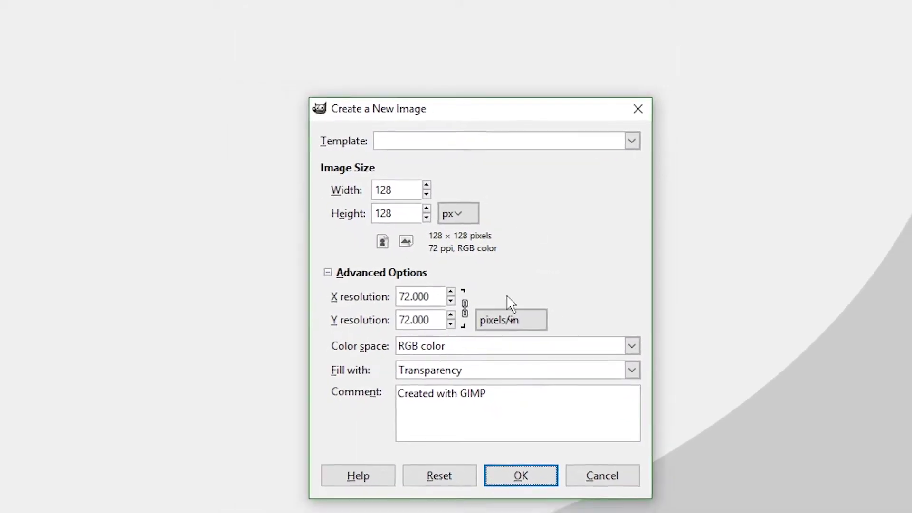
left_click(521, 475)
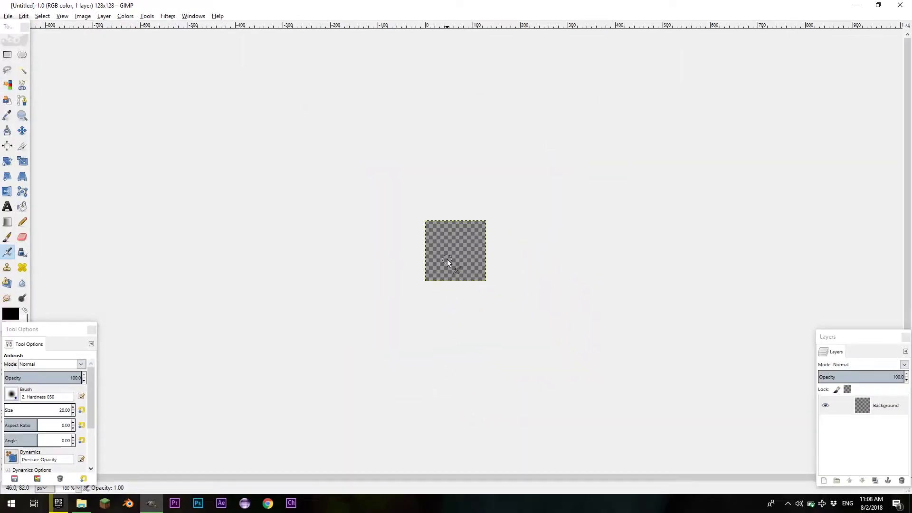
Select the Pencil tool and adjust its brush size down to 8.
key("space")
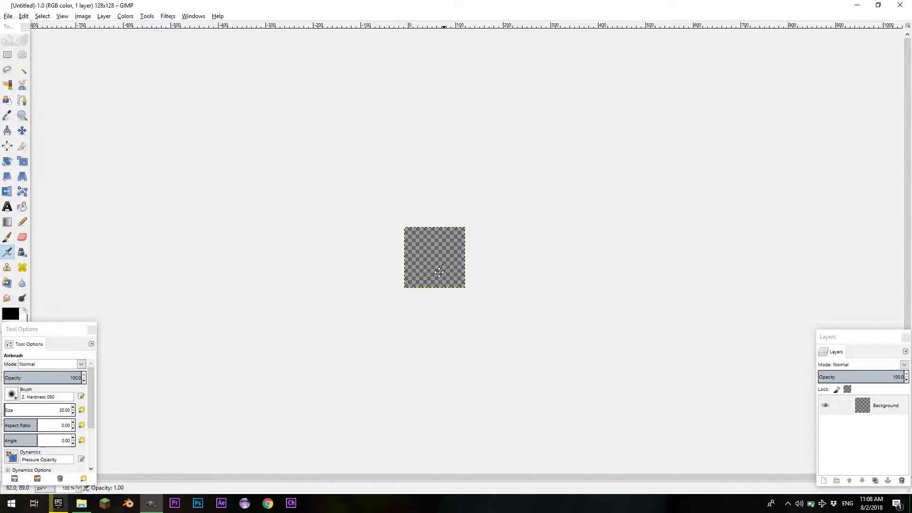
scroll(439, 271, "up", 7)
scroll(437, 250, "down", 1)
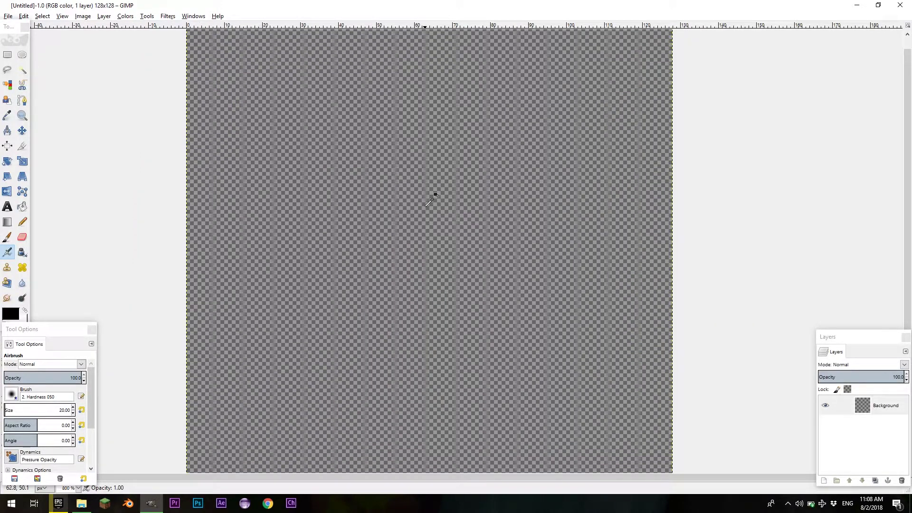
scroll(430, 200, "down", 1)
key("n")
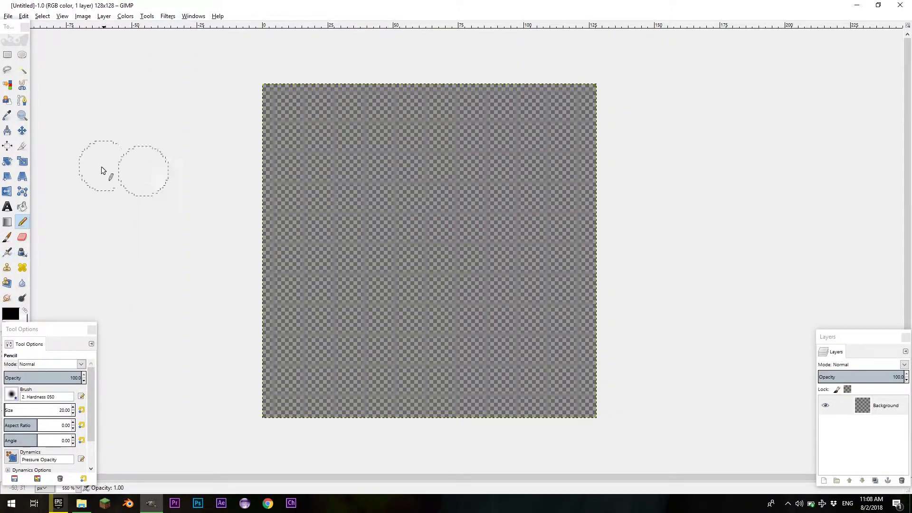
left_click(27, 217)
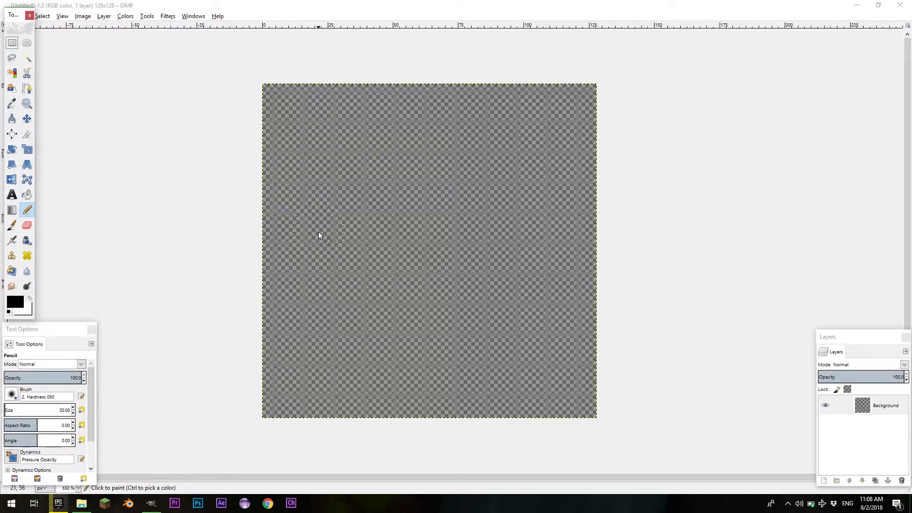
key("bracketleft")
key("bracketleft")
key("bracketleft")
key("bracketleft")
key("bracketleft")
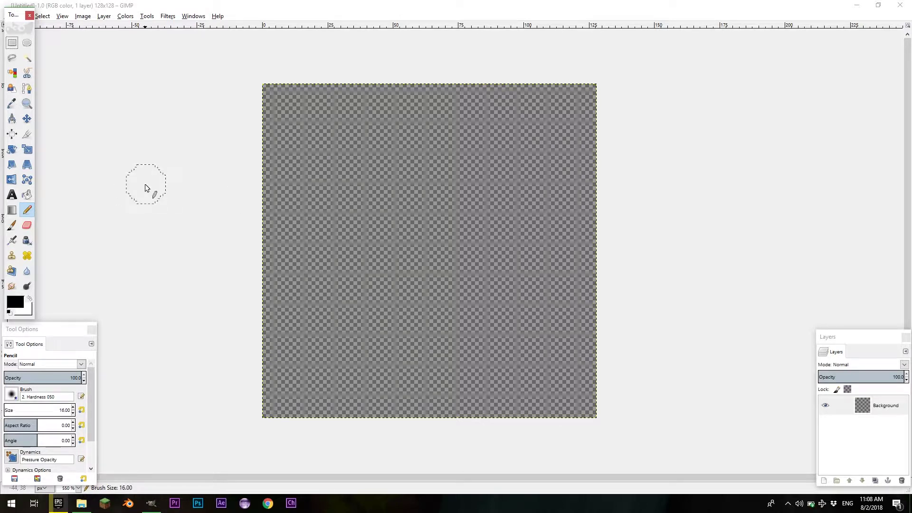
key("bracketright")
key("bracketright")
key("bracketright")
key("bracketright")
key("bracketright")
key("bracketright")
key("bracketright")
key("bracketright")
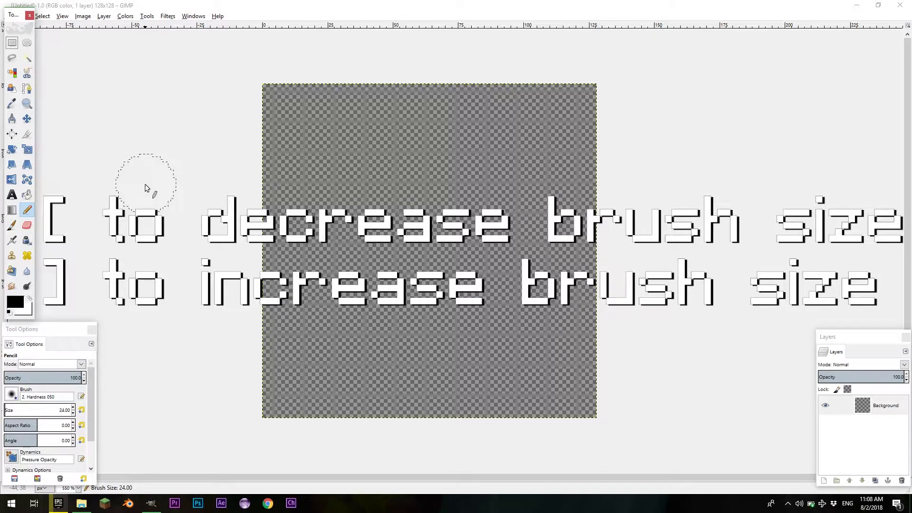
key("bracketleft")
key("bracketleft")
key("bracketleft")
key("bracketleft")
key("bracketleft")
key("bracketleft")
key("bracketleft")
key("bracketleft")
key("bracketleft")
key("bracketleft")
key("bracketleft")
key("bracketleft")
key("bracketleft")
key("bracketleft")
key("bracketleft")
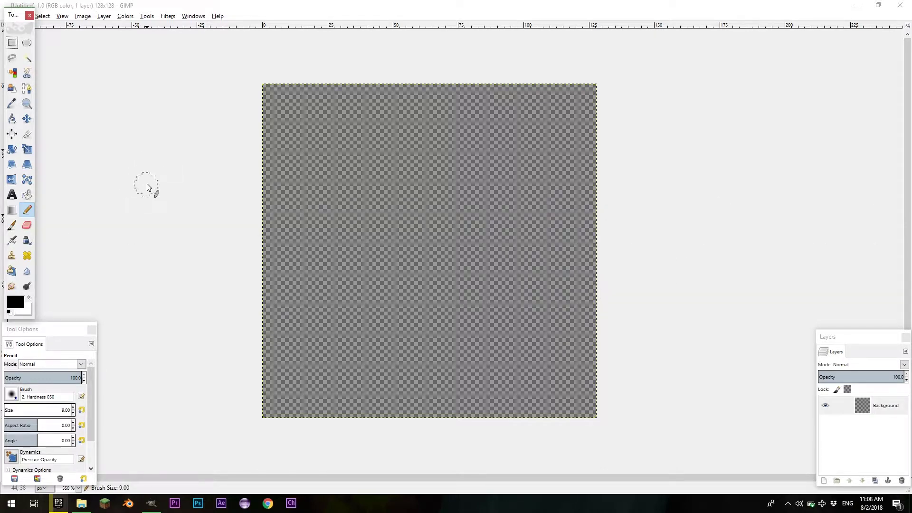
key("bracketleft")
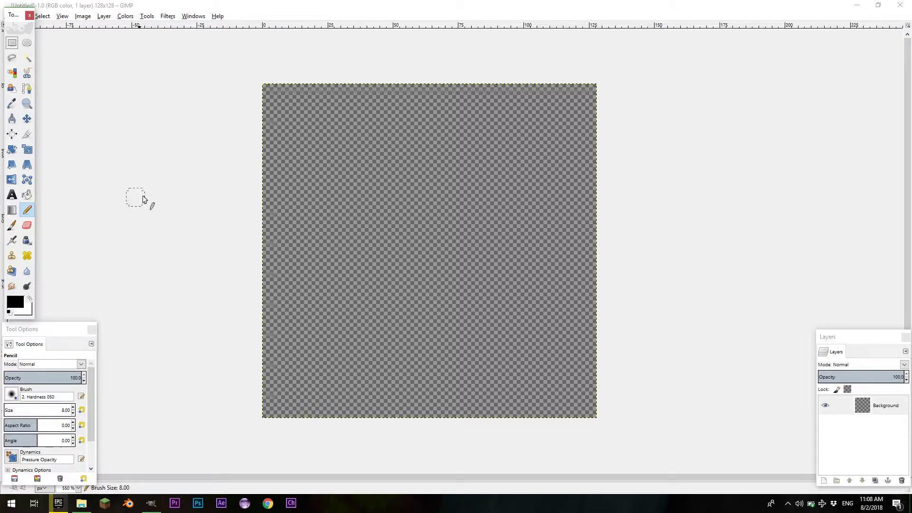
Draw a black smiley face outline with eyes and a smile.
left_click_drag(144, 199, 210, 190)
left_click_drag(427, 138, 335, 188)
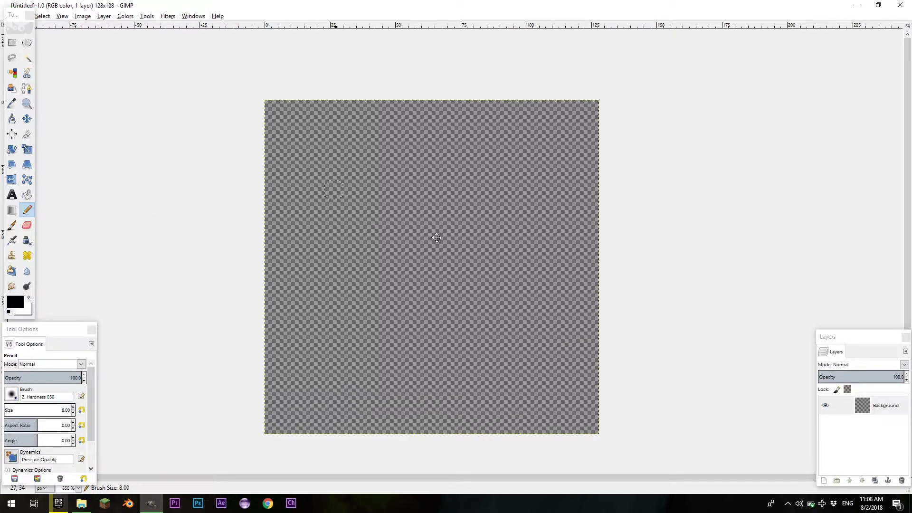
mouse_move(538, 162)
left_mouse_down()
mouse_move(433, 129)
mouse_move(285, 199)
mouse_move(297, 310)
mouse_move(421, 367)
mouse_move(543, 290)
mouse_move(548, 166)
mouse_move(528, 151)
left_mouse_up()
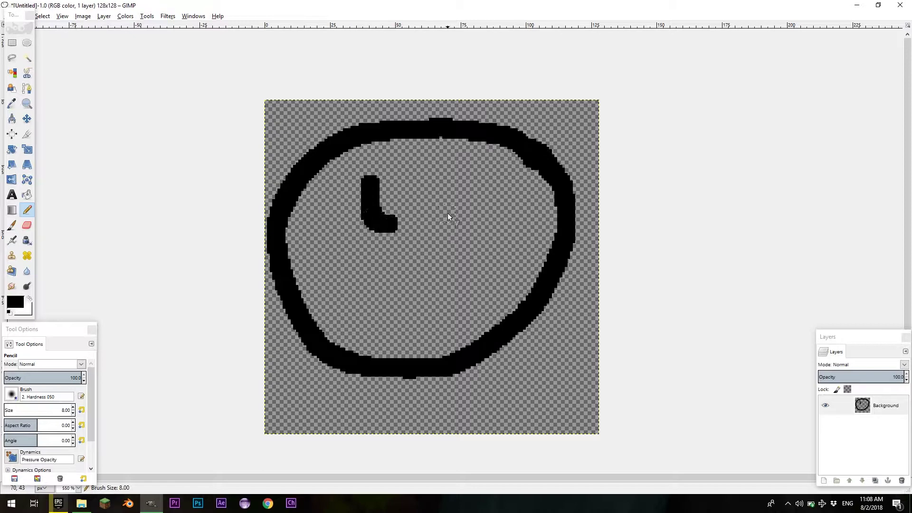
left_click_drag(452, 175, 473, 216)
left_click_drag(378, 296, 501, 264)
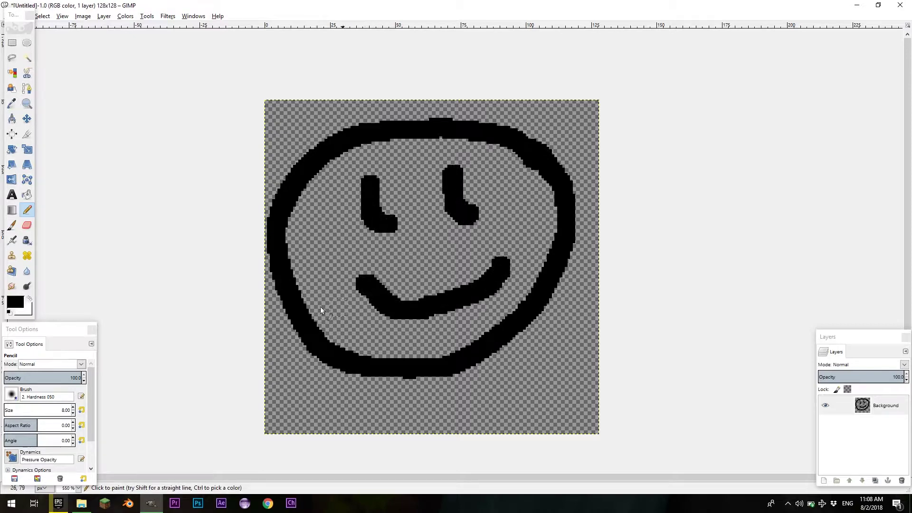
left_click_drag(327, 282, 343, 298)
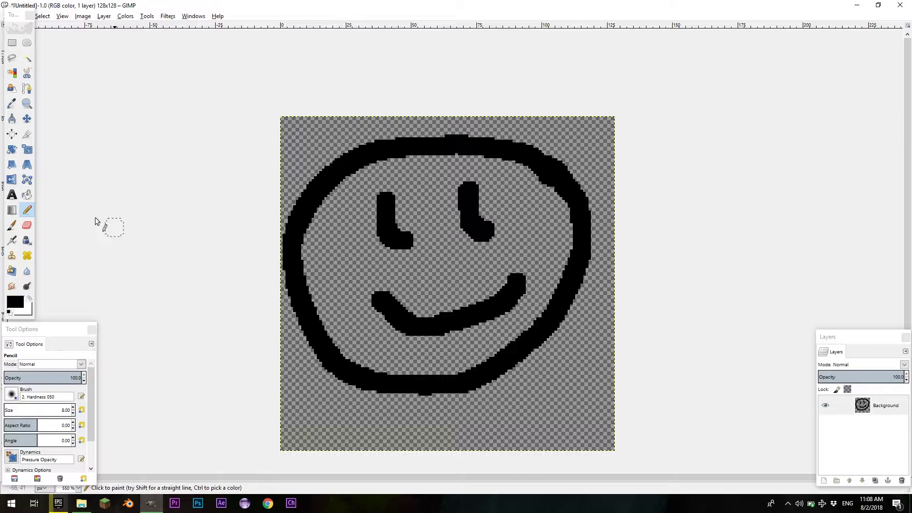
Bucket-fill the face's interior with white.
key("shift+b")
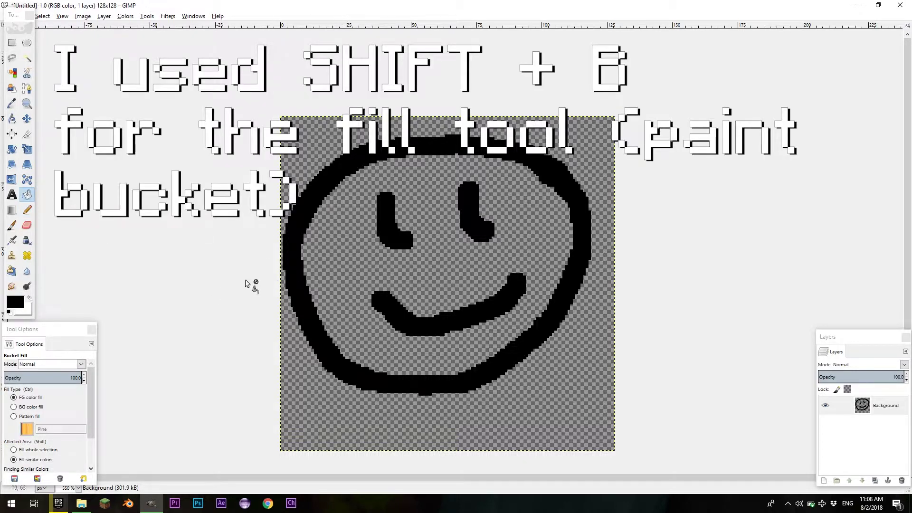
key("x")
left_click(403, 289)
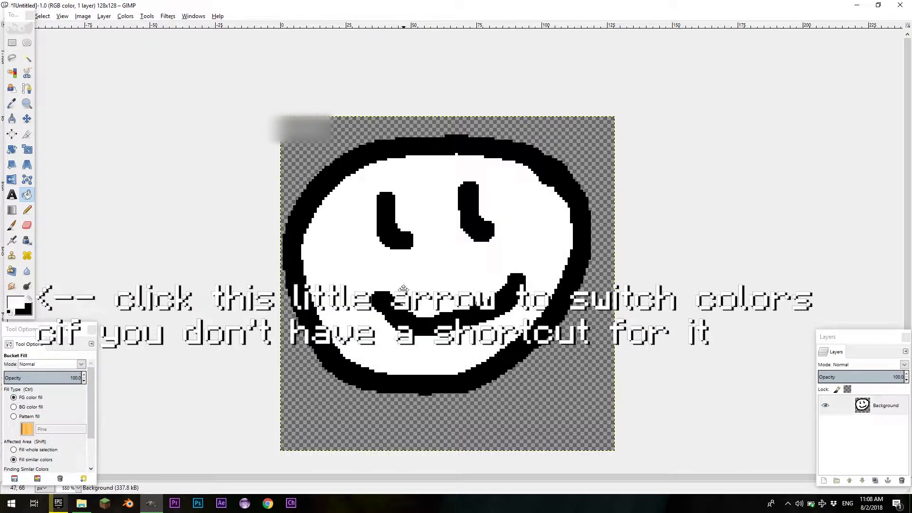
Copy the 1.13 pack folder's path as text from Explorer's address bar.
scroll(404, 289, "right", 2)
scroll(369, 290, "down", 1)
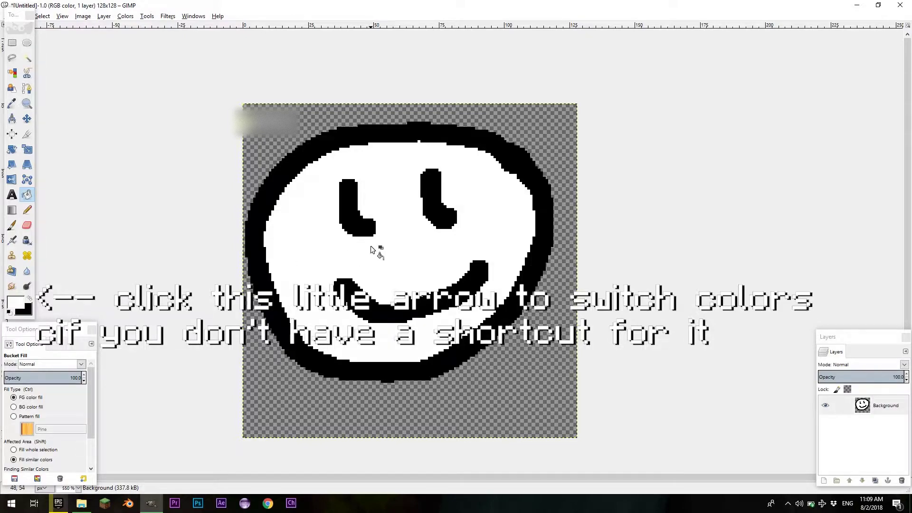
scroll(466, 227, "up", 1)
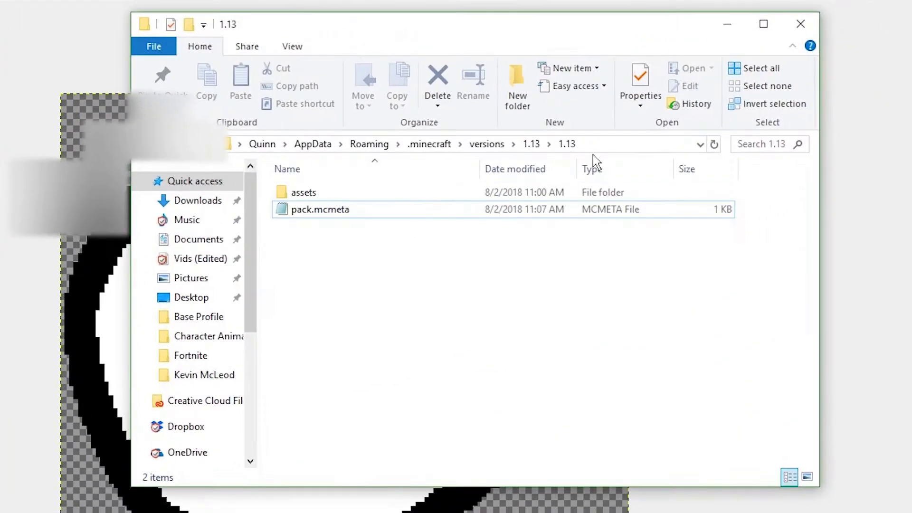
right_click(591, 116)
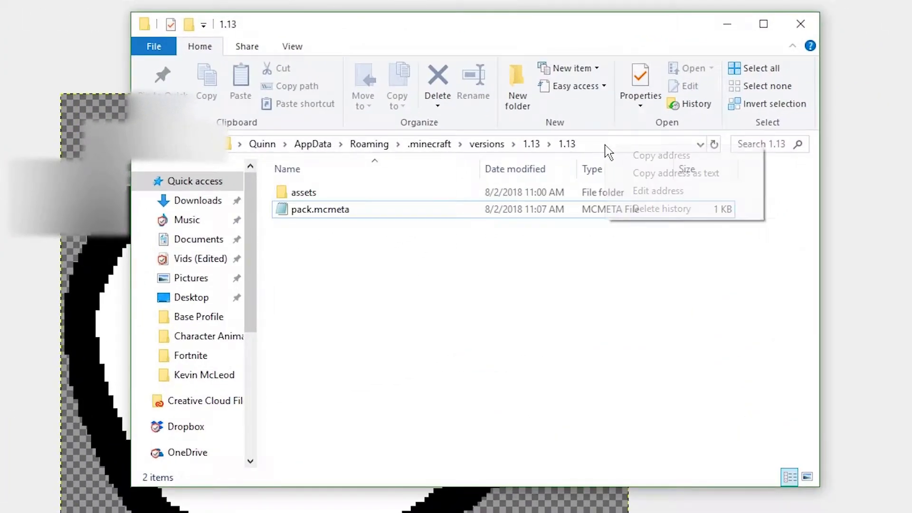
left_click(631, 174)
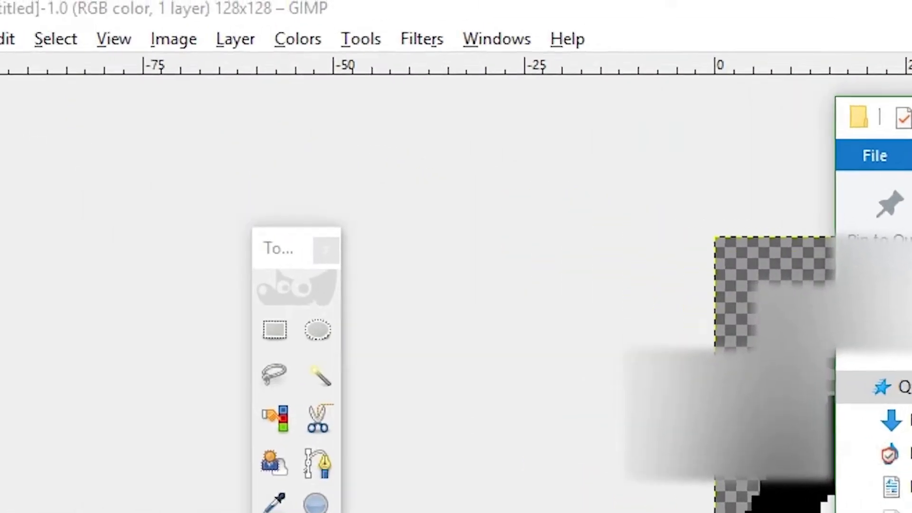
Export the smiley image as pack.png into the pasted 1.13 pack folder.
left_click(17, 53)
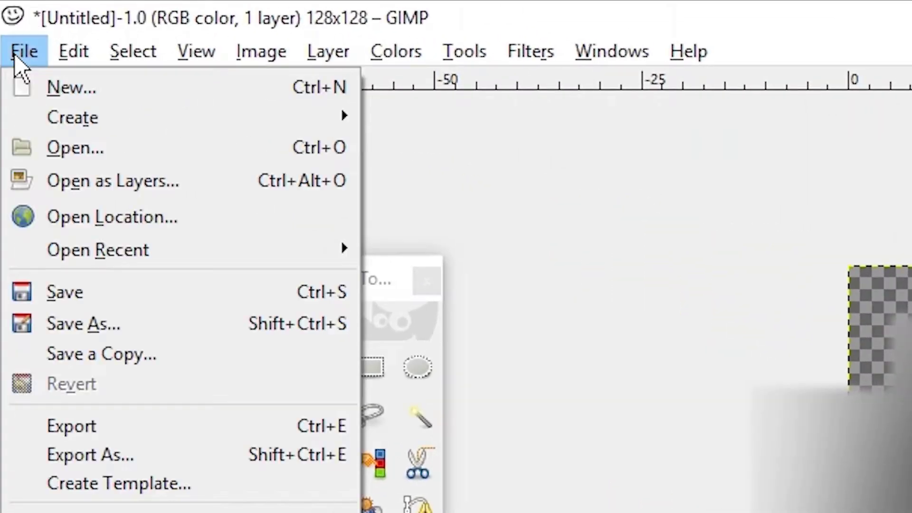
left_click(108, 458)
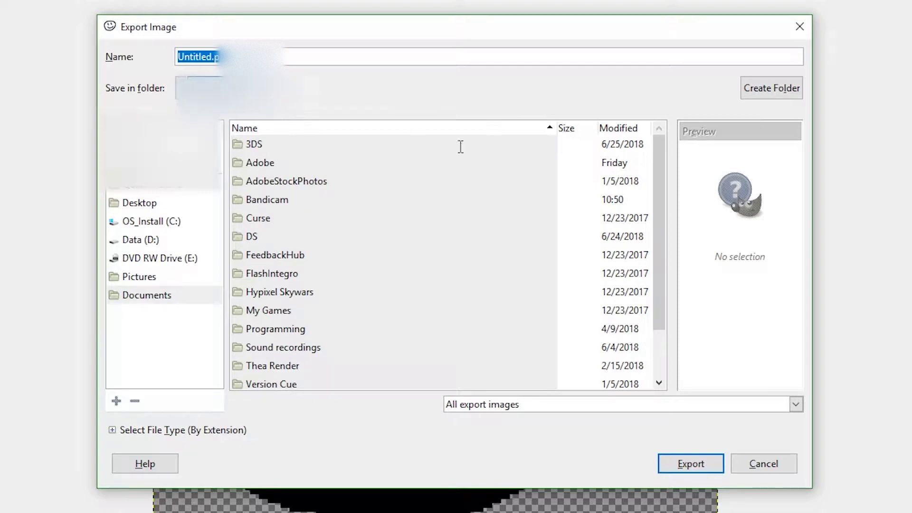
key("ctrl+v")
key("Return")
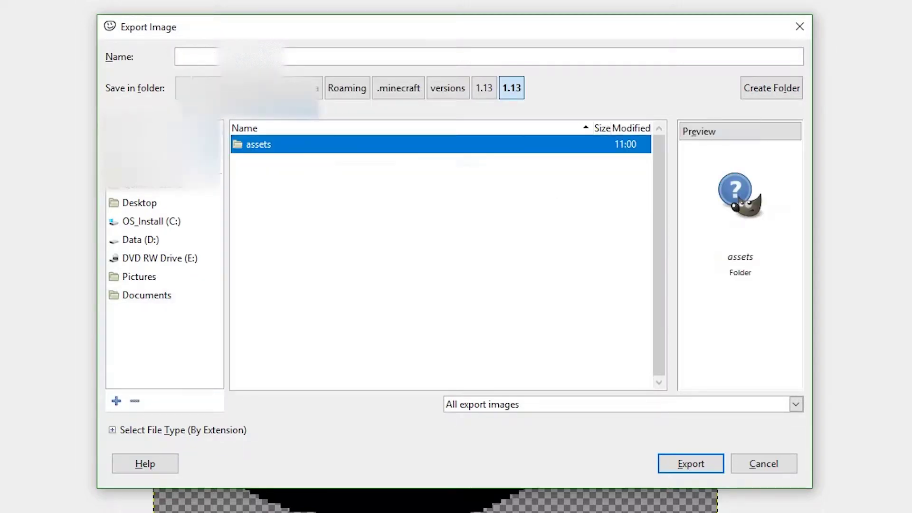
type("pack.png")
key("Return")
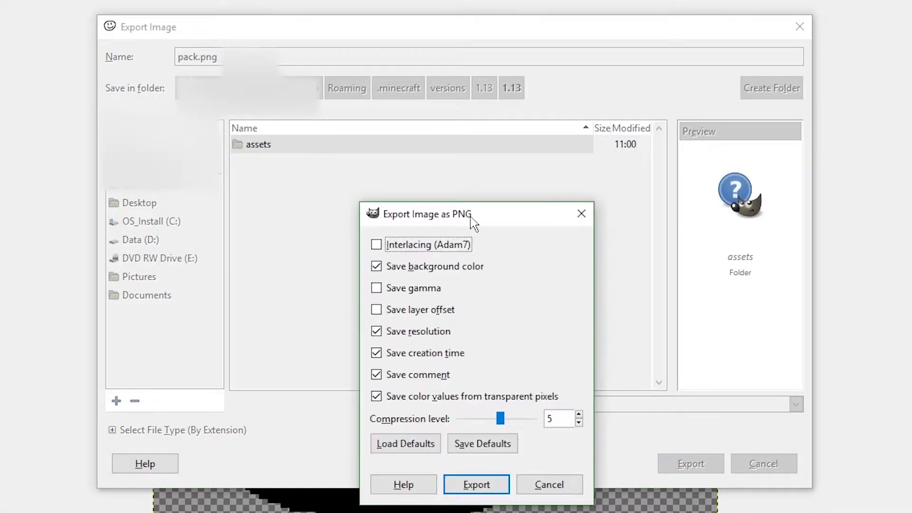
Set the PNG export compression level to 7.
left_click_drag(472, 218, 205, 52)
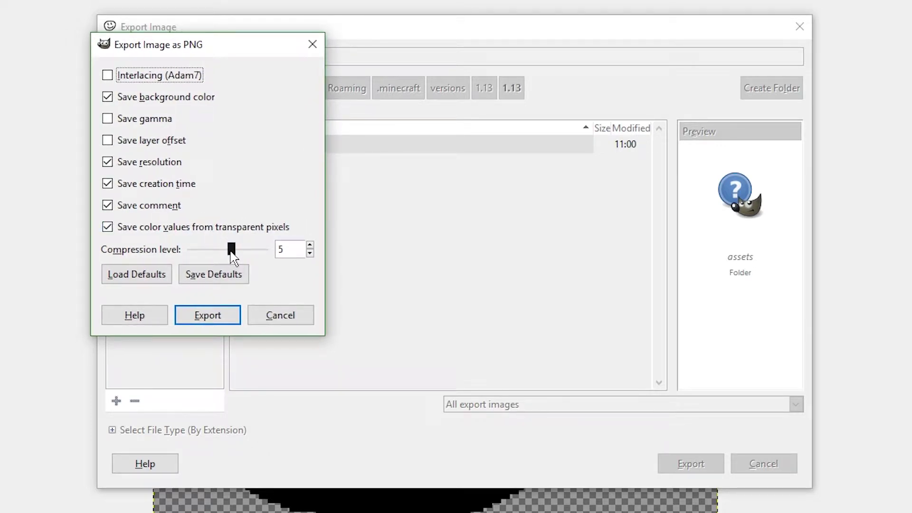
left_click_drag(232, 257, 195, 252)
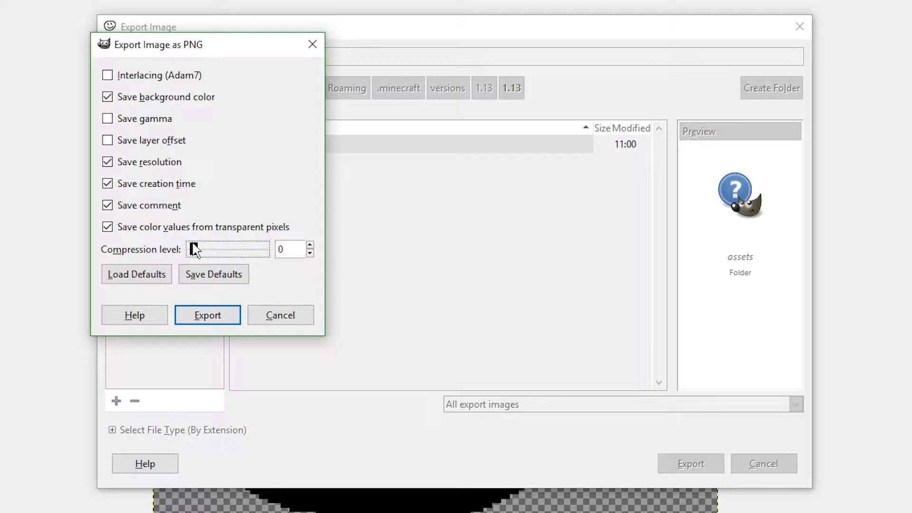
left_click_drag(195, 247, 246, 249)
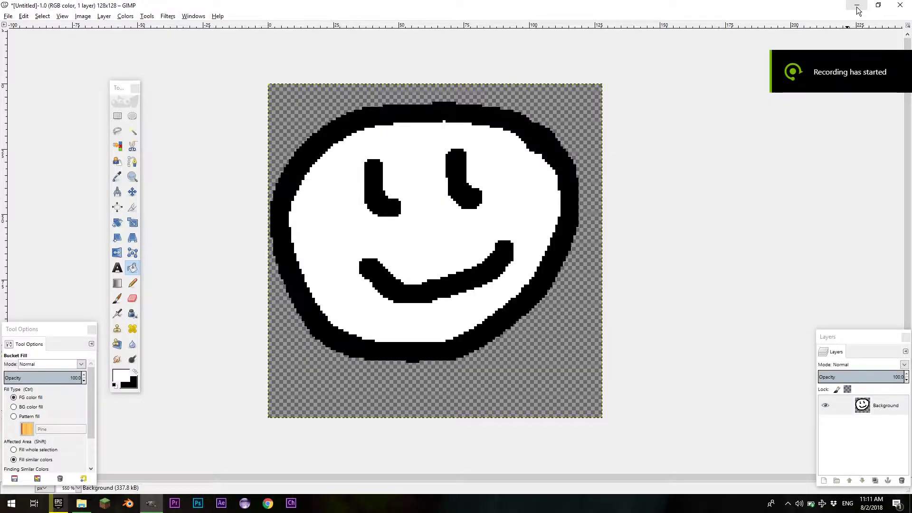
Minimize GIMP and view the 1.13 folder in File Explorer as large icons.
left_click(856, 6)
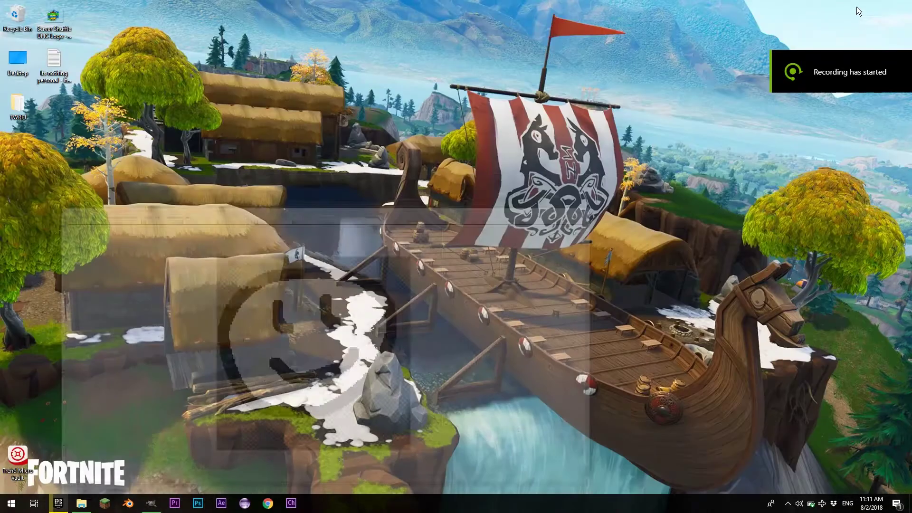
left_click(83, 504)
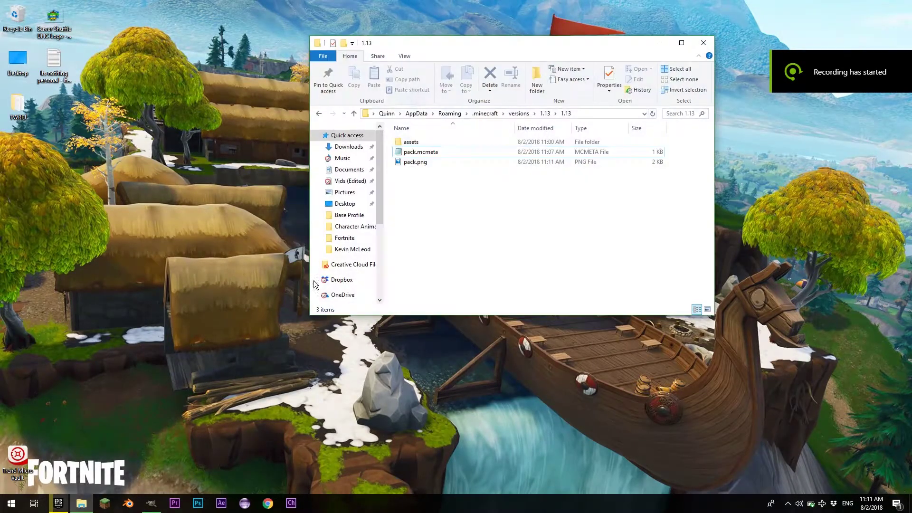
left_click_drag(425, 58, 355, 50)
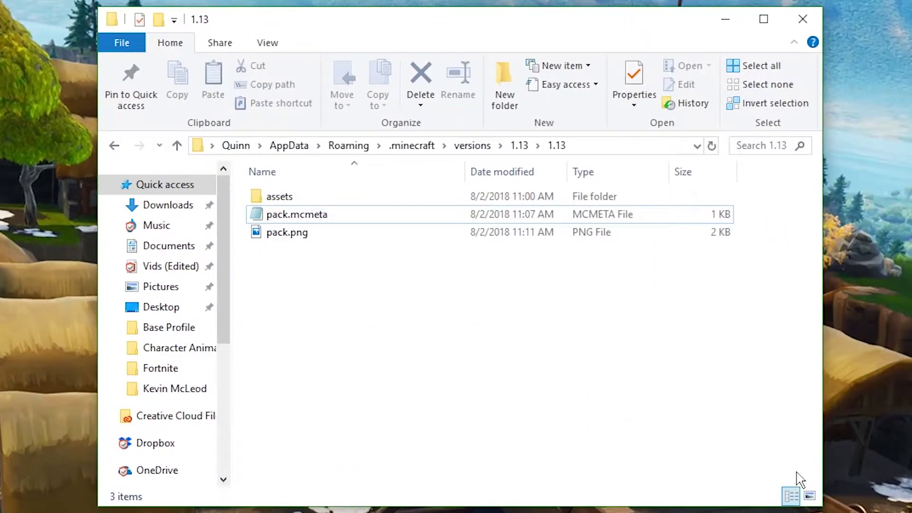
left_click(809, 495)
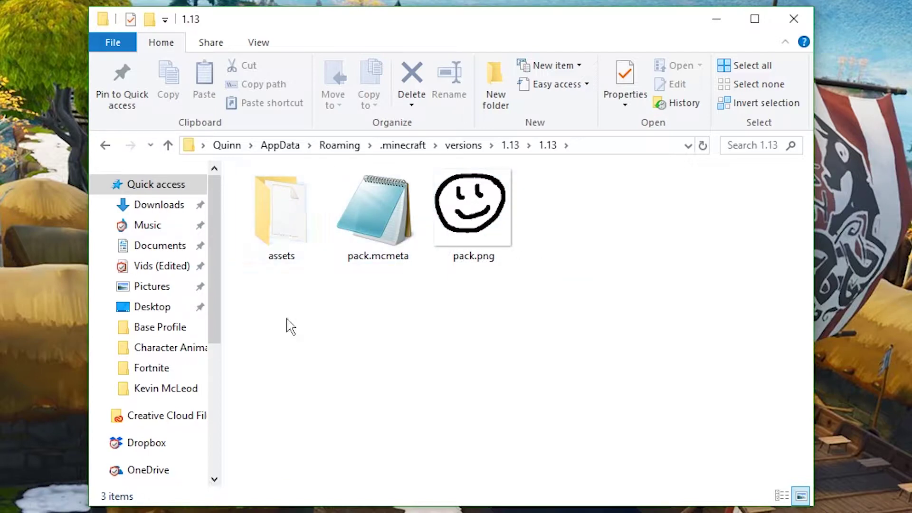
Create a '1.13 Resourcepack' folder and move assets, pack.mcmeta and pack.png into it.
left_click_drag(266, 337, 511, 244)
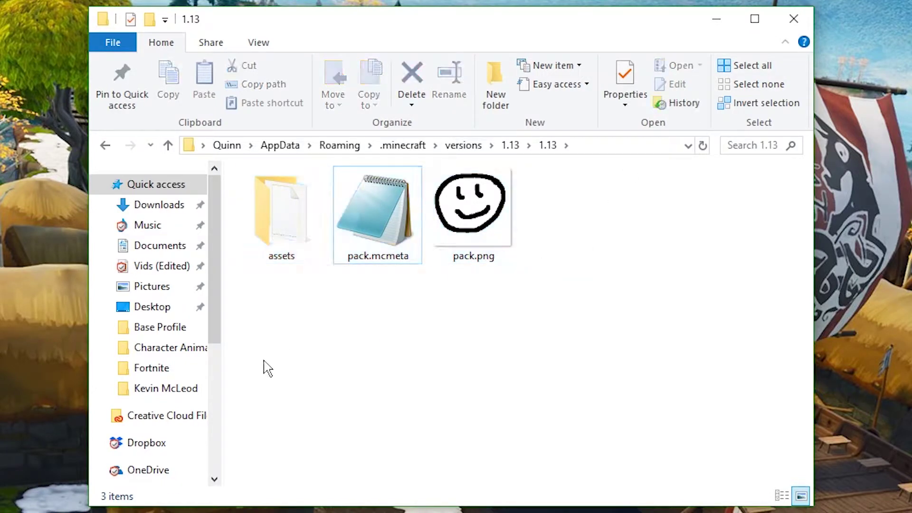
left_click_drag(265, 366, 474, 197)
left_click(590, 275)
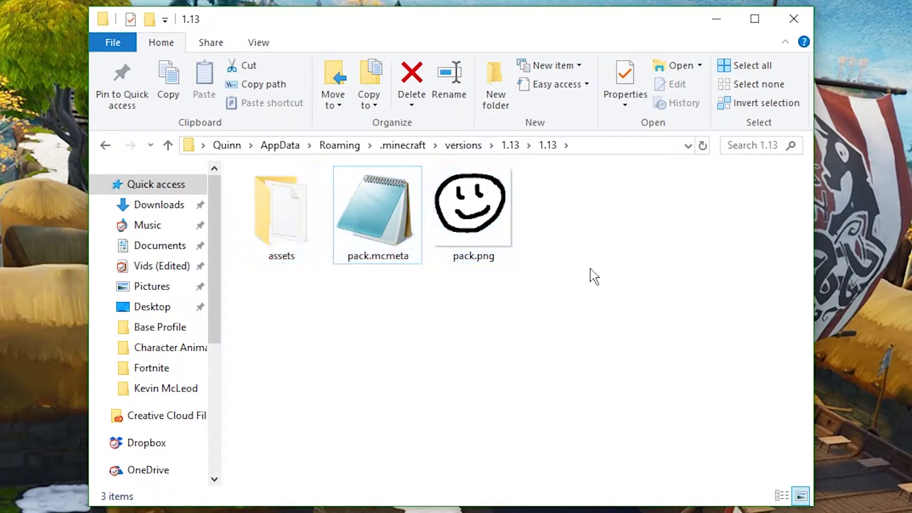
left_click(496, 81)
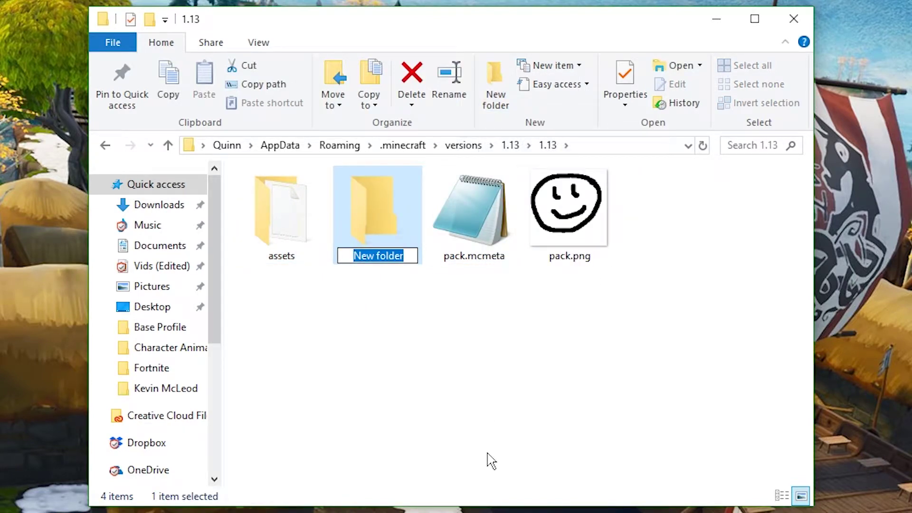
type("1.13")
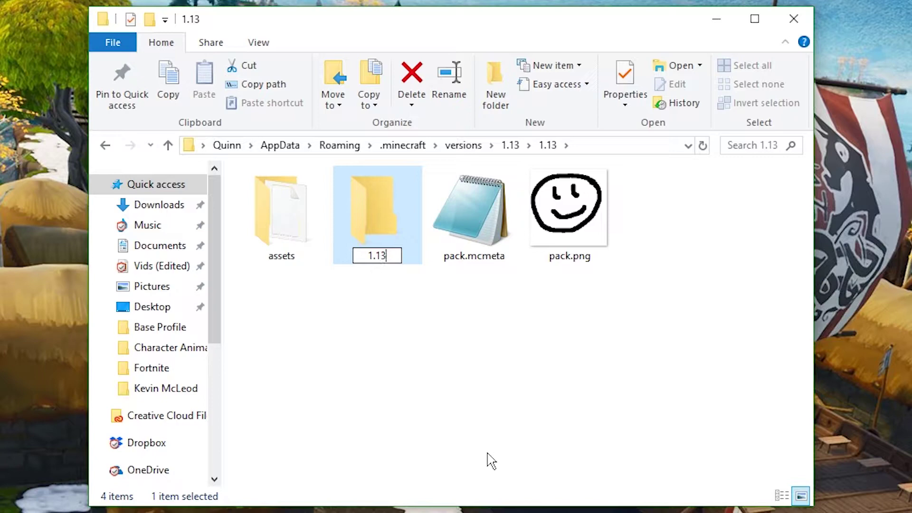
type(" Resourcepack")
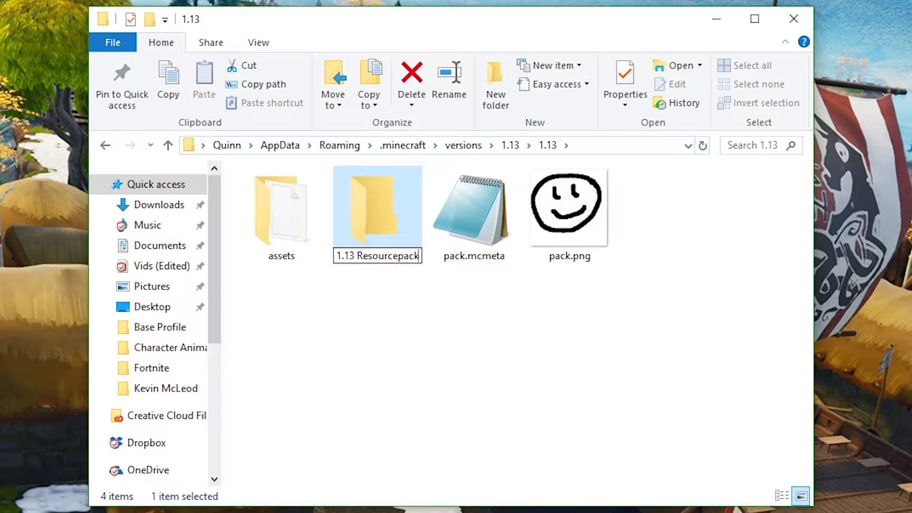
key("Return")
left_click_drag(367, 336, 659, 181)
left_click_drag(375, 231, 284, 203)
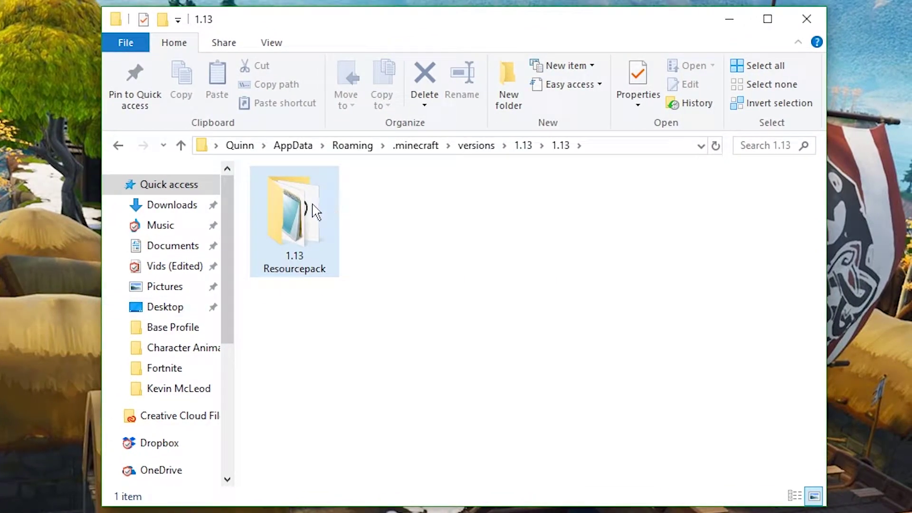
Delete .mcassetsroot from the pack's assets folder, then open minecraft\textures.
double_click(314, 209)
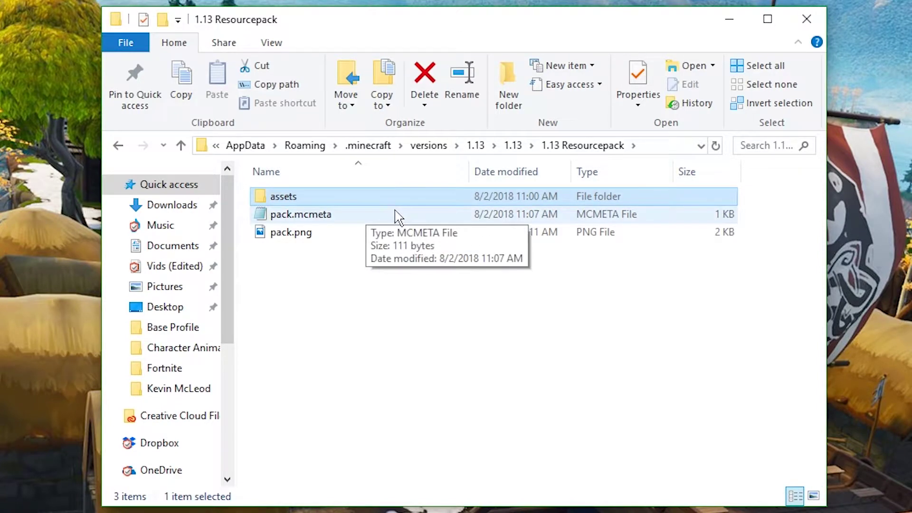
double_click(346, 202)
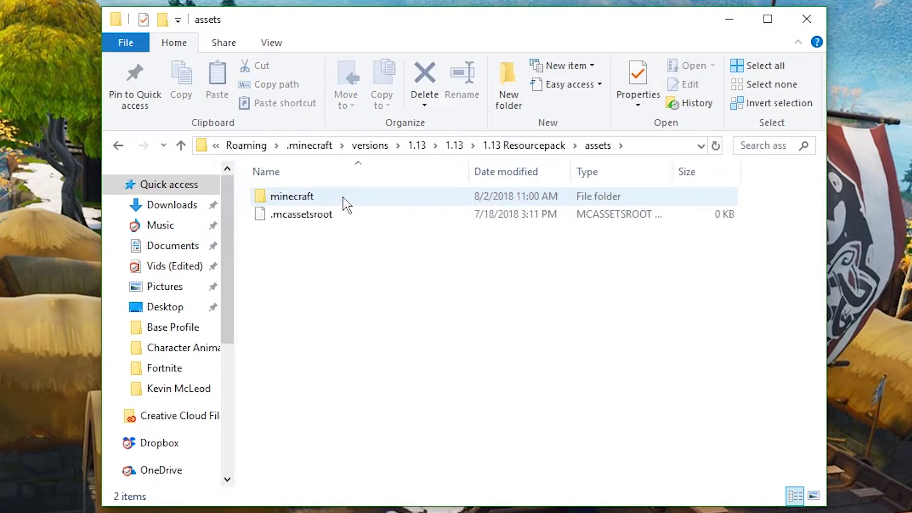
left_click(347, 216)
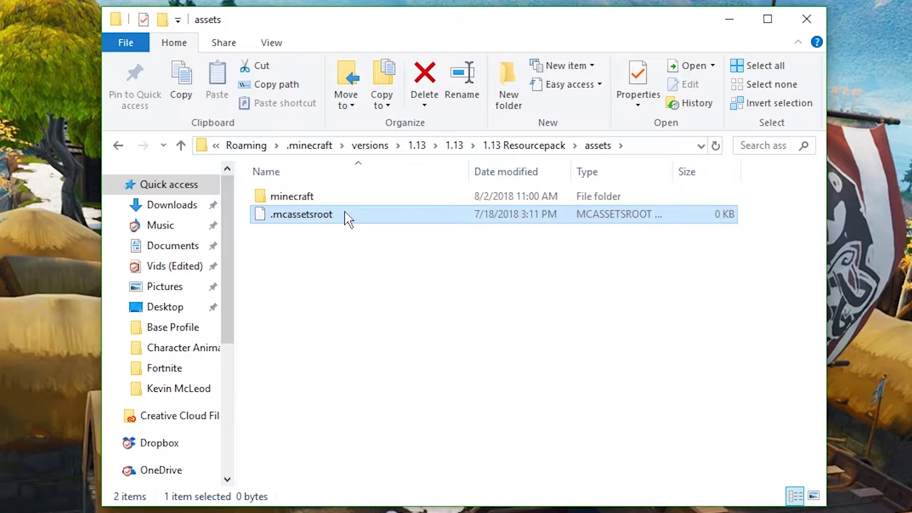
key("Delete")
double_click(354, 200)
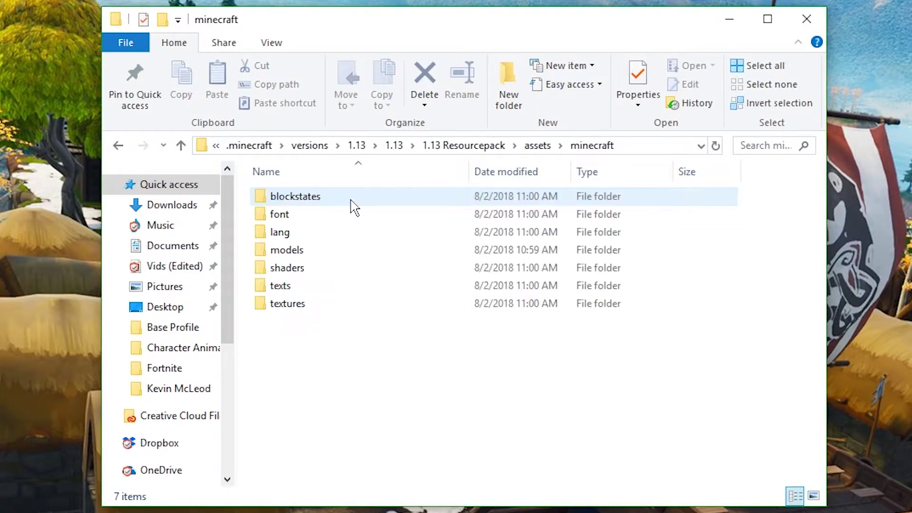
double_click(349, 305)
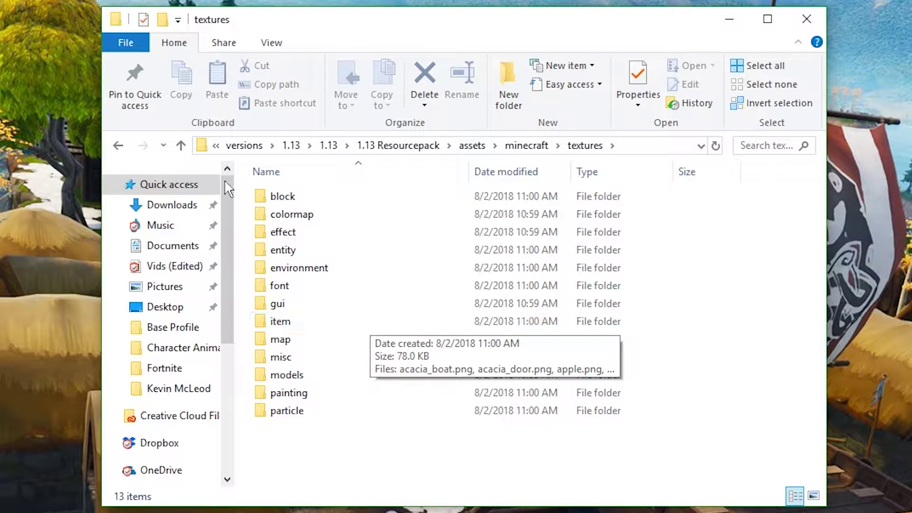
Open the block textures folder and browse to the textures starting with L.
double_click(300, 197)
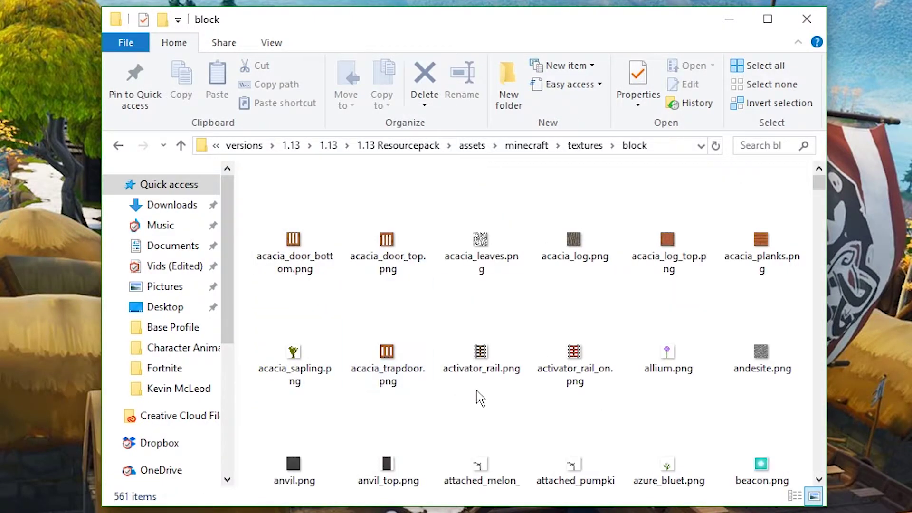
key("l")
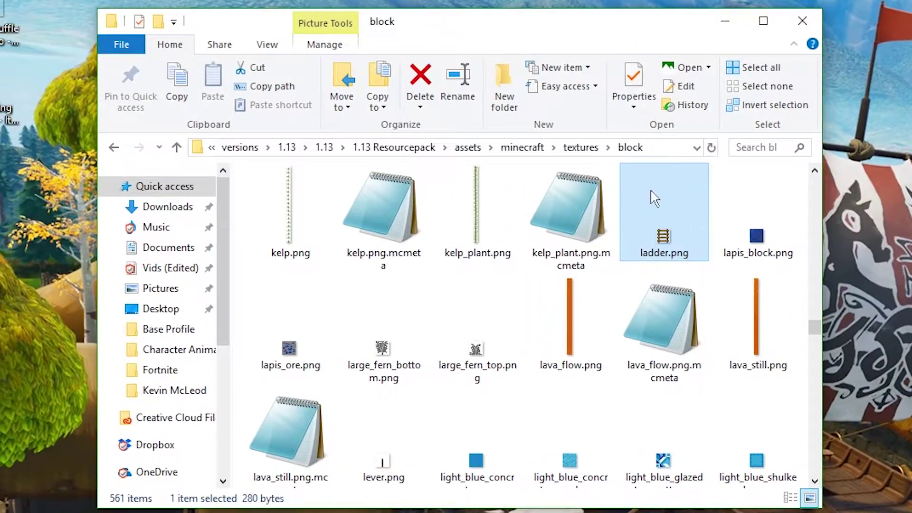
scroll(710, 311, "up", 10)
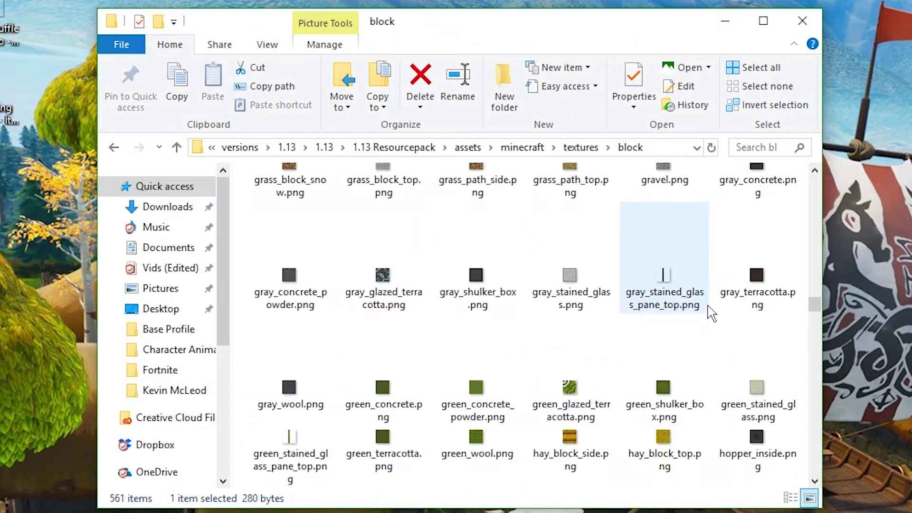
scroll(709, 311, "down", 11)
scroll(605, 258, "up", 2)
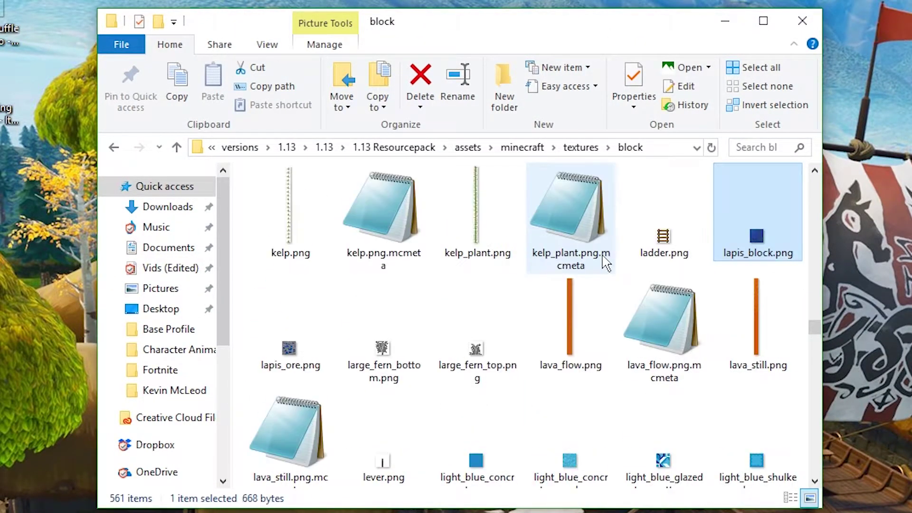
Search the block folder for 'lad' and drag ladder.png toward GIMP.
left_click(745, 146)
type("l")
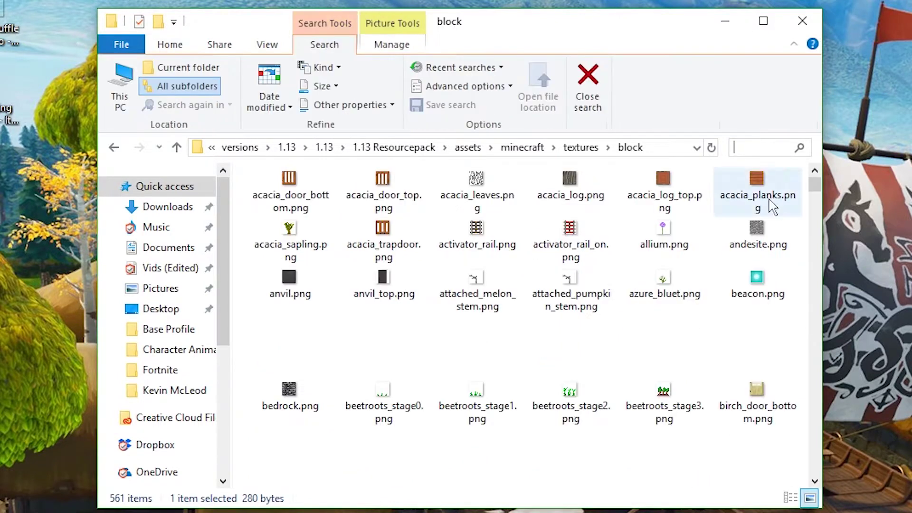
type("ad")
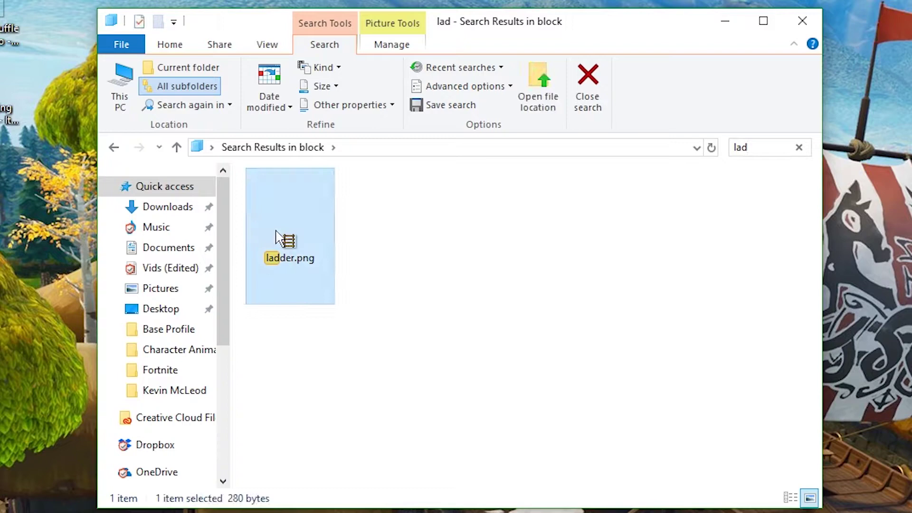
right_click(276, 233)
left_click(403, 214)
left_click_drag(299, 207, 334, 259)
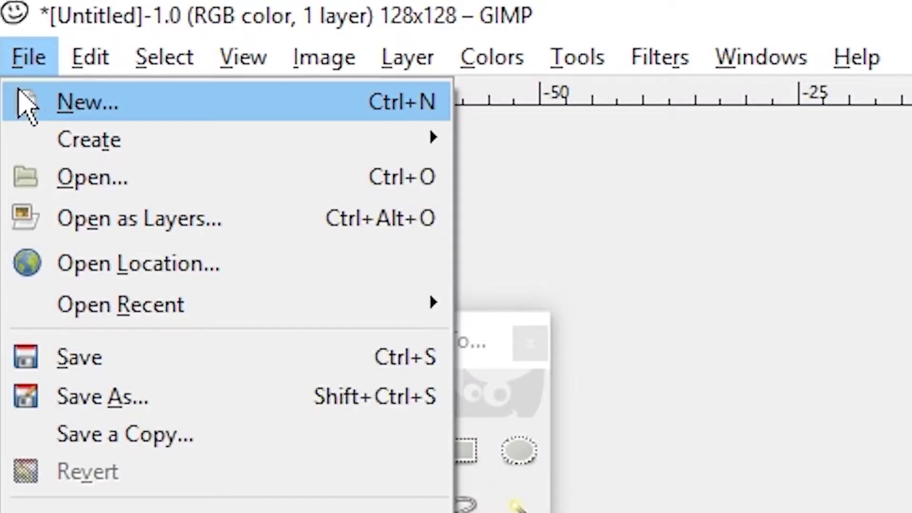
Create a new 16×16 px image filled with transparency.
left_click(24, 101)
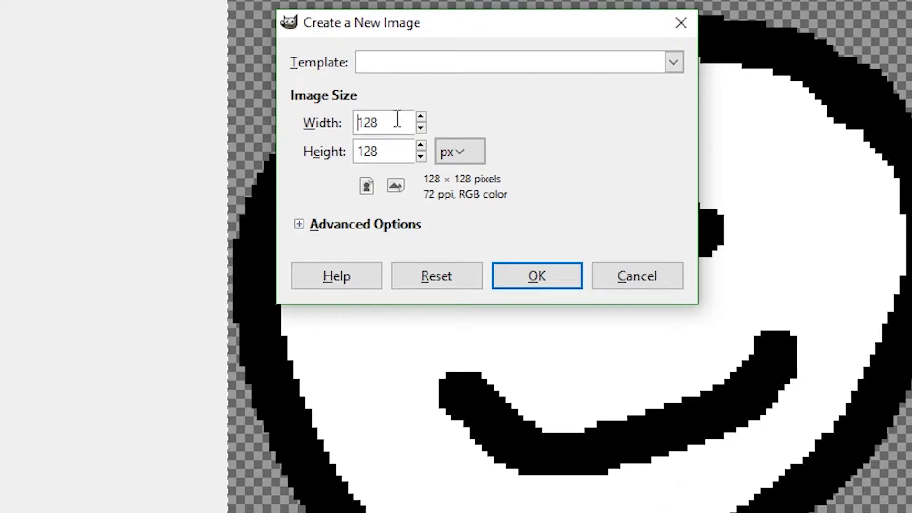
double_click(394, 118)
type("16")
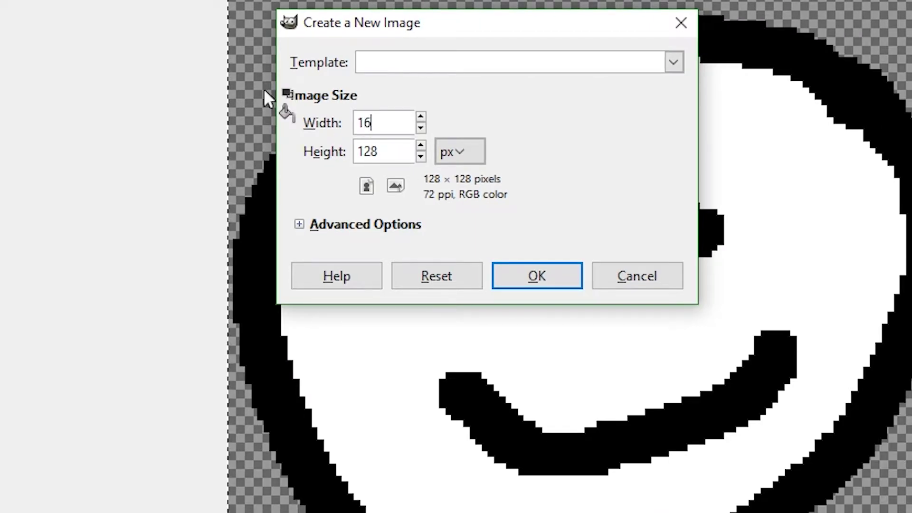
key("Tab")
type("16")
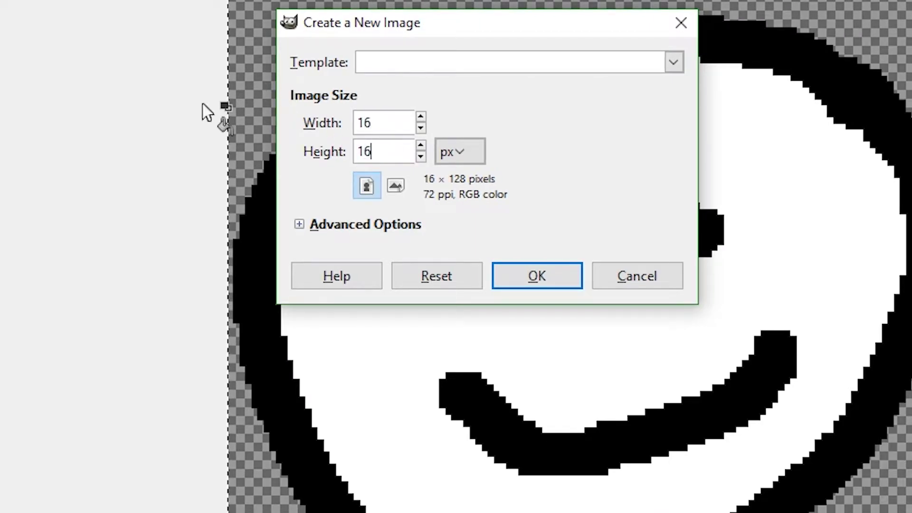
left_click(306, 228)
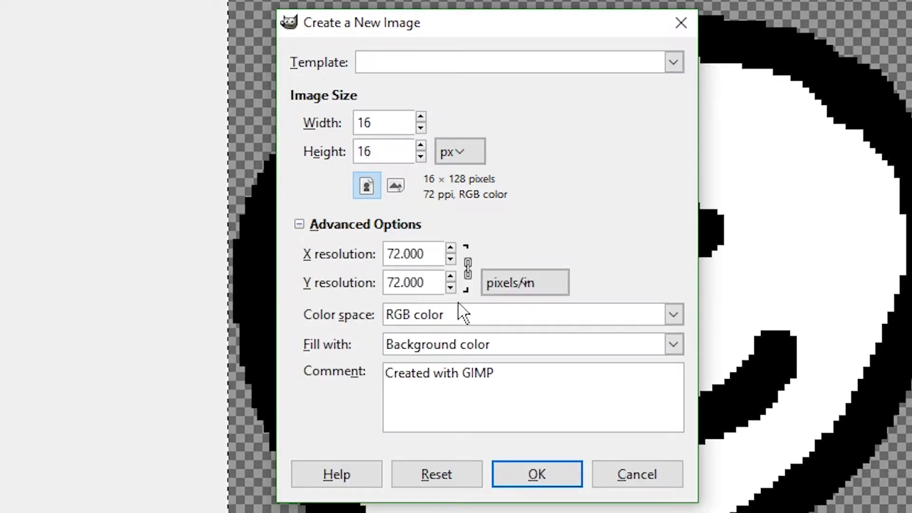
left_click(469, 348)
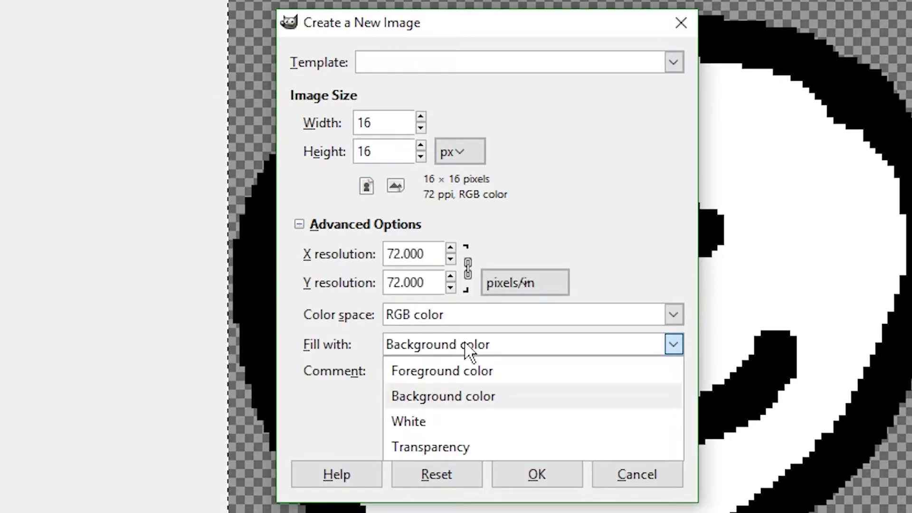
left_click(464, 450)
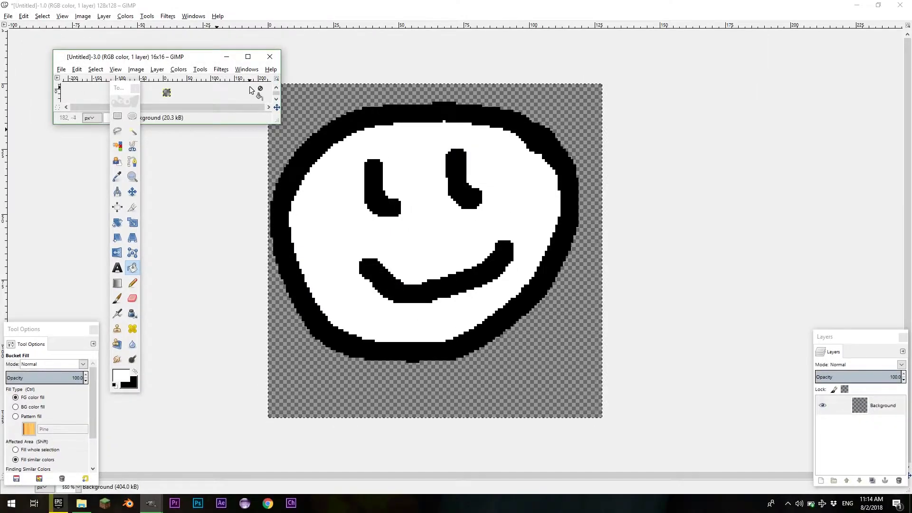
Maximize the new image's window so the canvas fills the screen.
left_click_drag(189, 57, 297, 57)
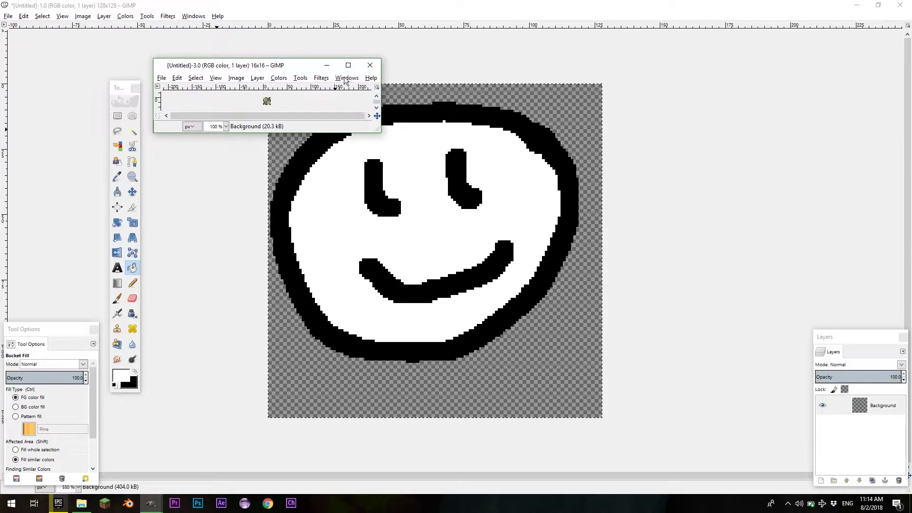
left_click(349, 61)
scroll(466, 235, "up", 12, "ctrl")
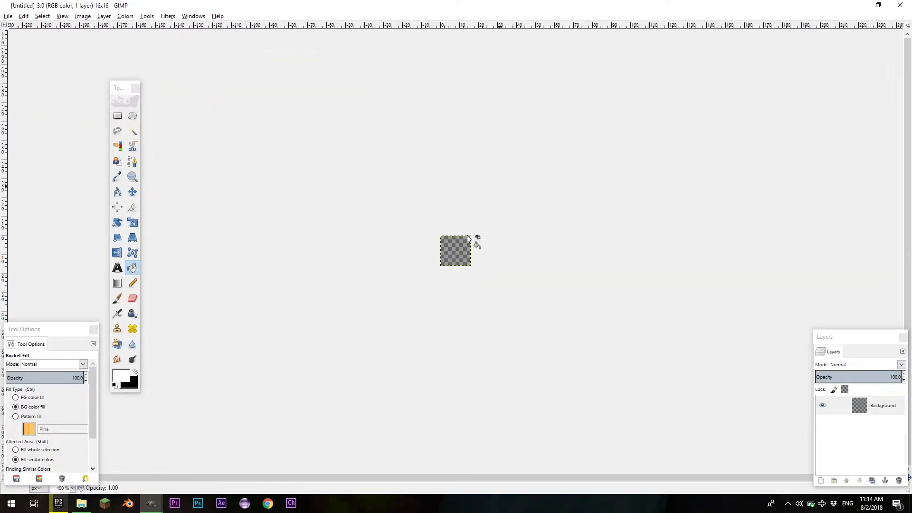
scroll(466, 235, "down", 1, "ctrl")
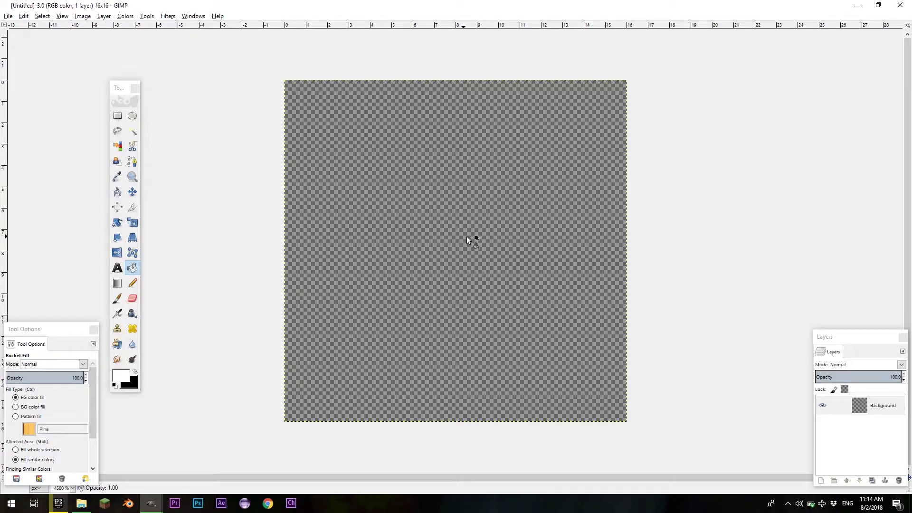
scroll(466, 236, "up", 1, "ctrl")
scroll(467, 236, "down", 2, "ctrl")
scroll(467, 235, "up", 1, "ctrl")
Drag ladder.png from the block folder onto the canvas as a new layer.
left_click(81, 503)
left_click_drag(370, 31, 756, 73)
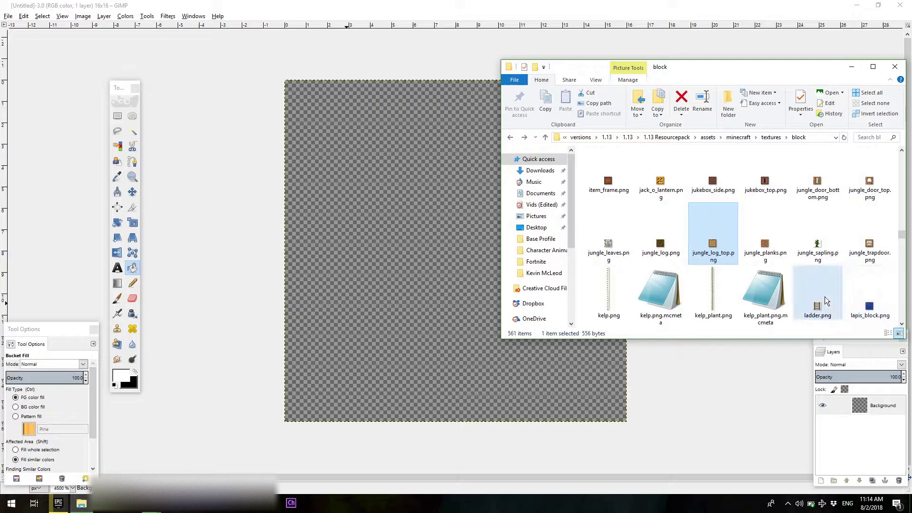
left_click_drag(794, 297, 370, 223)
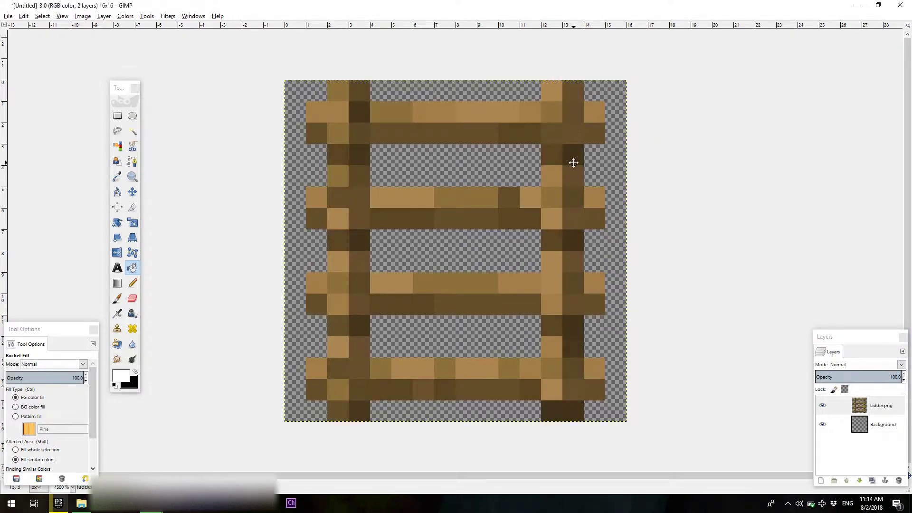
left_click_drag(526, 127, 492, 113)
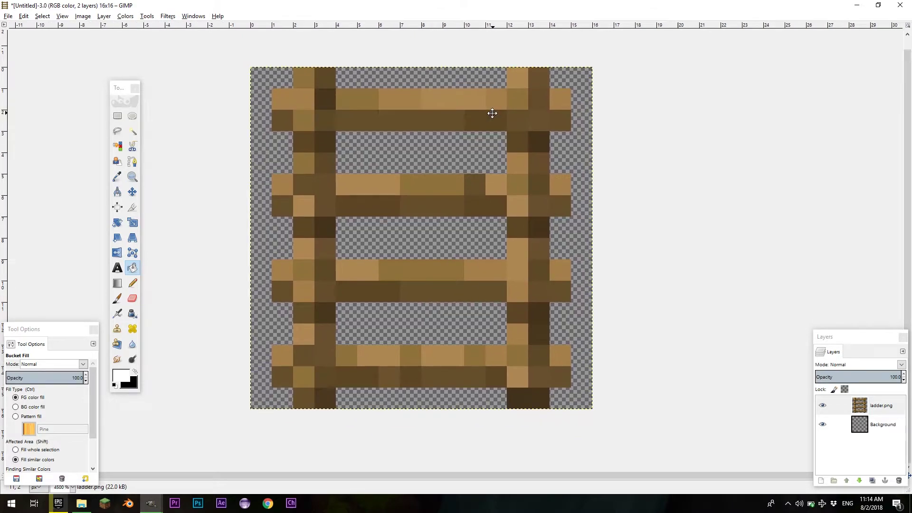
Switch to the Pencil tool and shrink its brush size to 1.
key("n")
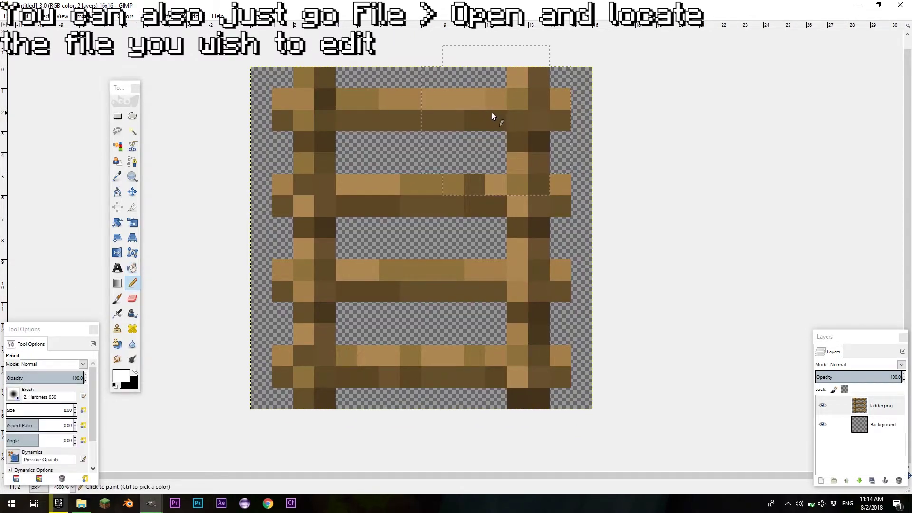
key("bracketleft")
key("bracketleft")
key("bracketleft")
key("bracketleft")
key("bracketleft")
key("bracketleft")
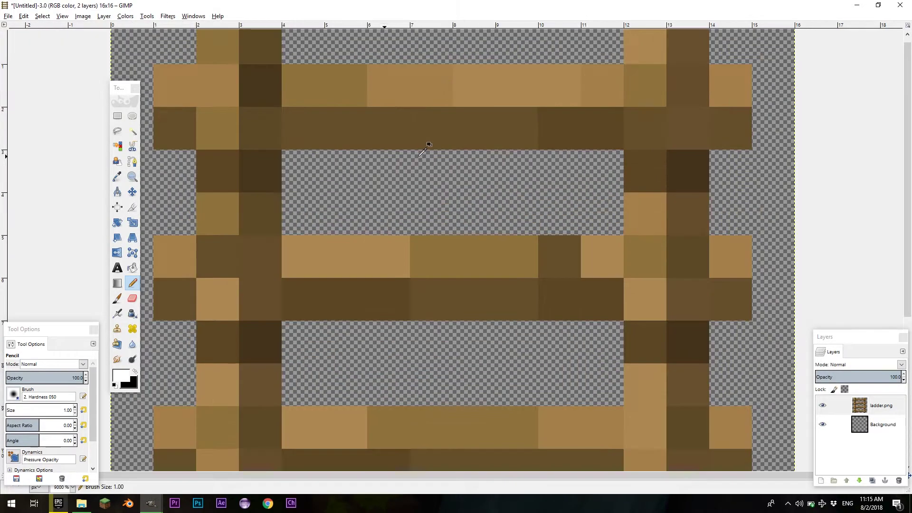
scroll(412, 146, "down", 3, "ctrl")
scroll(412, 146, "up", 2, "ctrl")
scroll(423, 138, "down", 1, "ctrl")
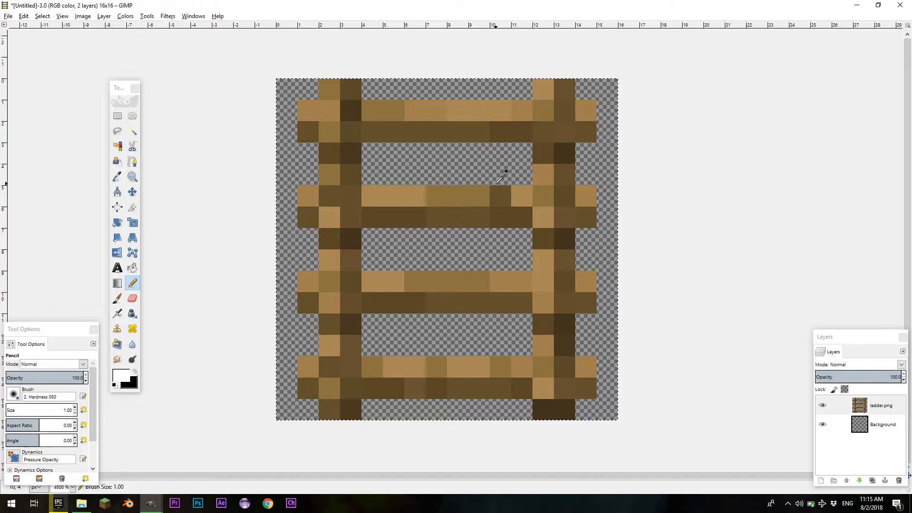
Colorize the ladder layer with hue 115, saturation 58 and lightness 5.
right_click(466, 135)
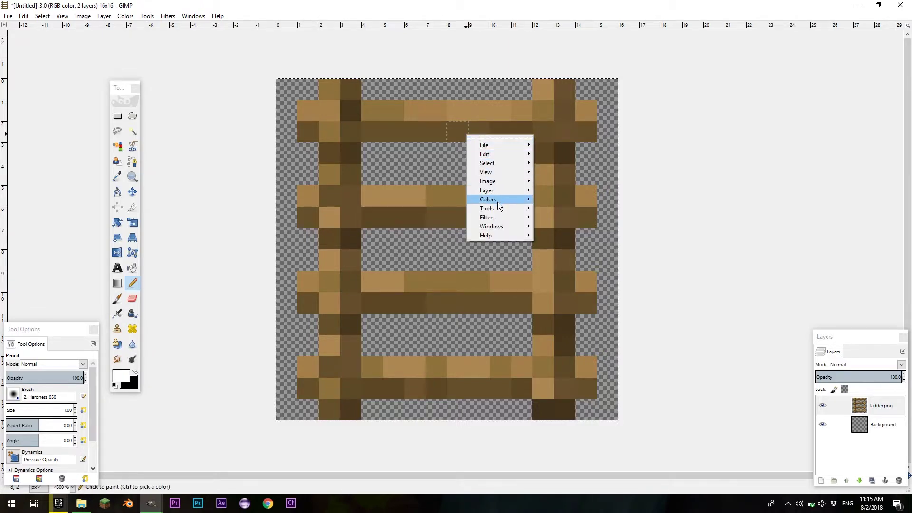
mouse_move(497, 202)
left_click(560, 228)
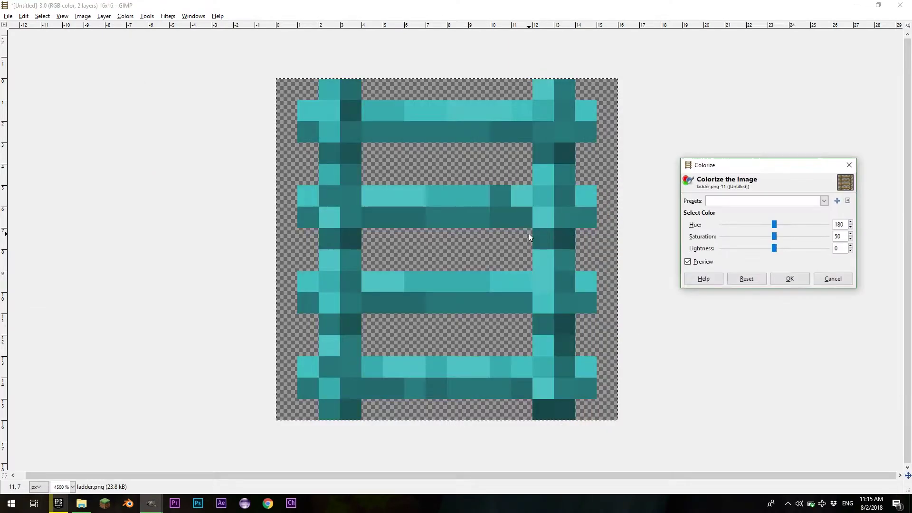
left_click_drag(757, 167, 699, 129)
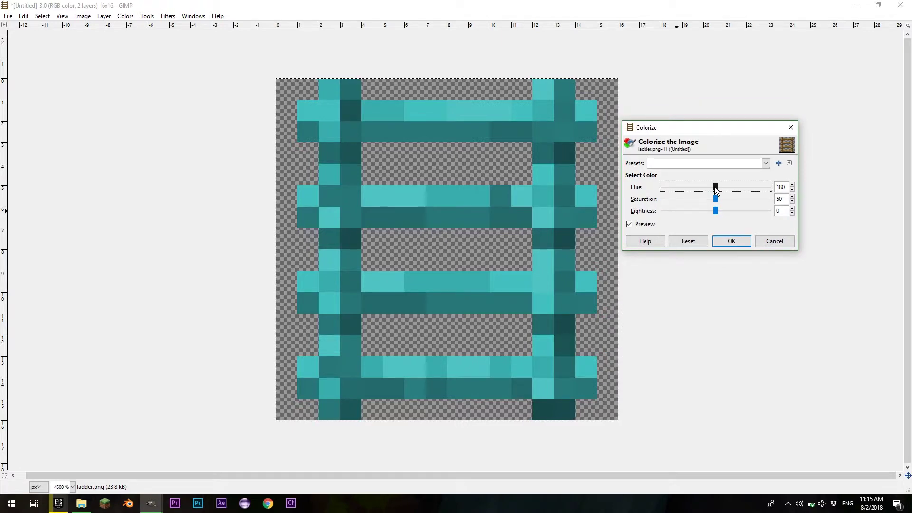
left_click_drag(716, 187, 579, 219)
left_click_drag(669, 219, 719, 219)
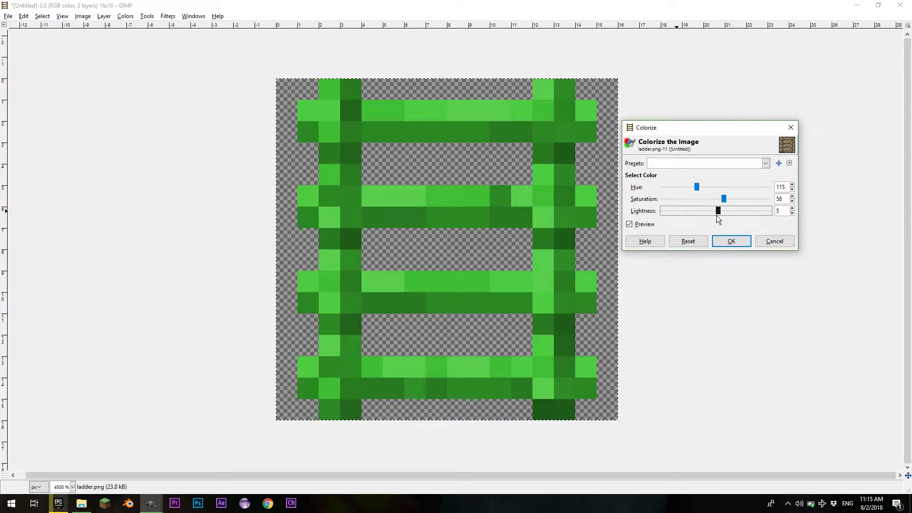
Apply the green Colorize tint to the ladder.
left_click(728, 241)
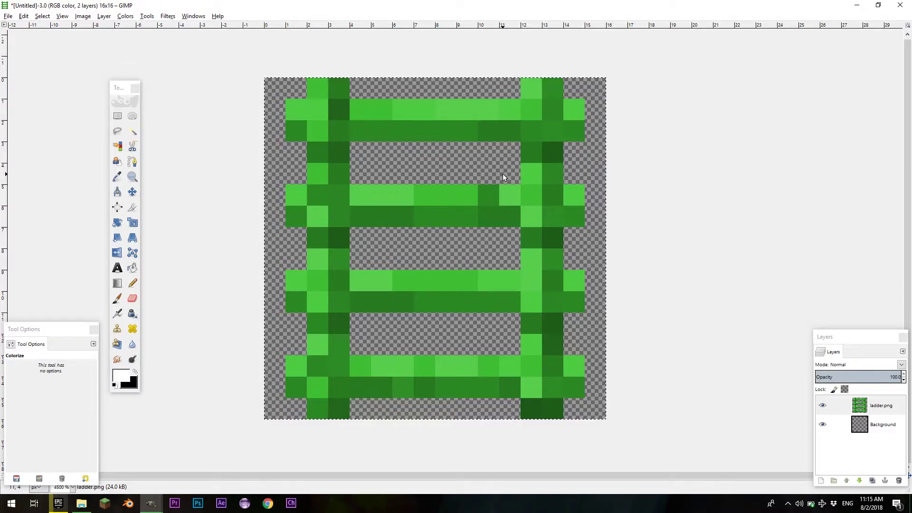
scroll(502, 173, "up", 1)
scroll(365, 138, "down", 1)
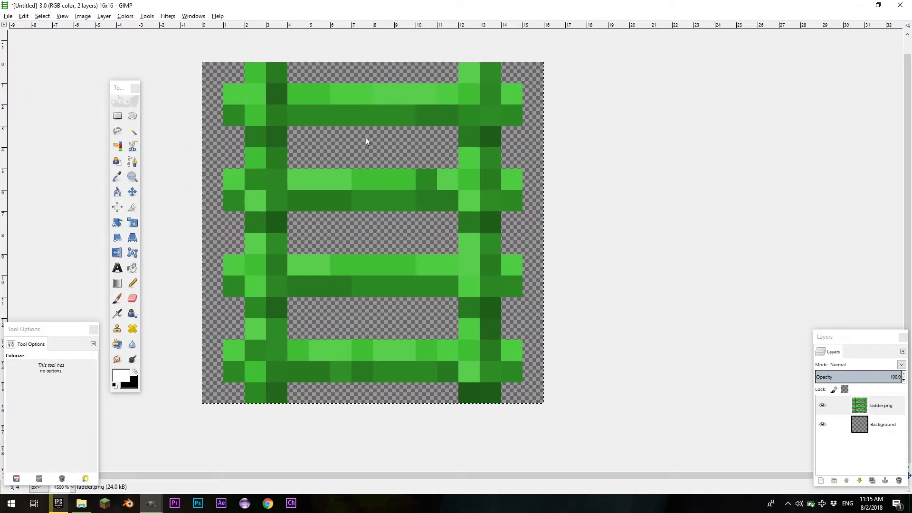
Export the image as ladder.png, replacing the existing file in the block folder.
left_click(7, 17)
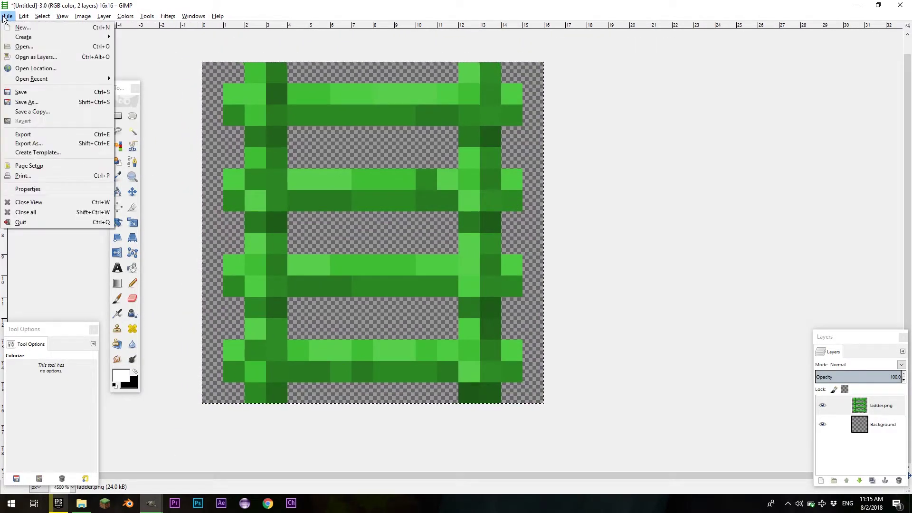
left_click(45, 143)
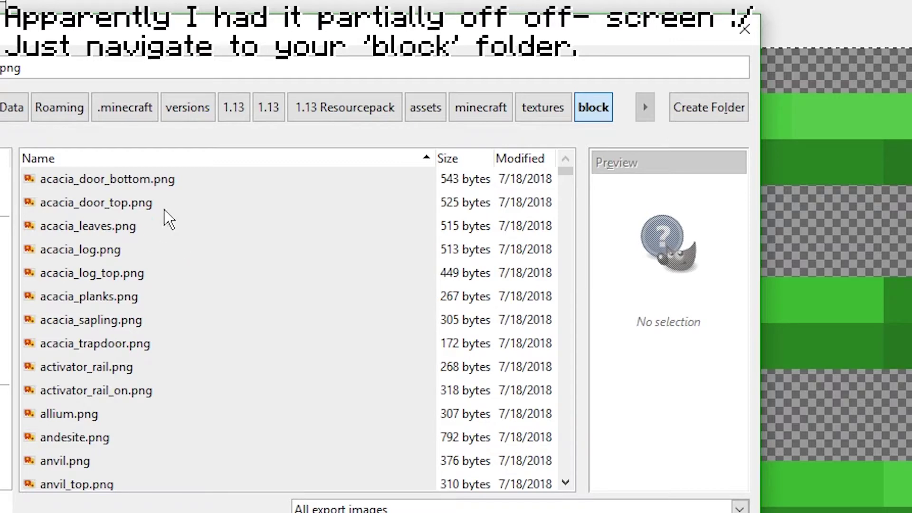
left_click_drag(105, 38, 121, 44)
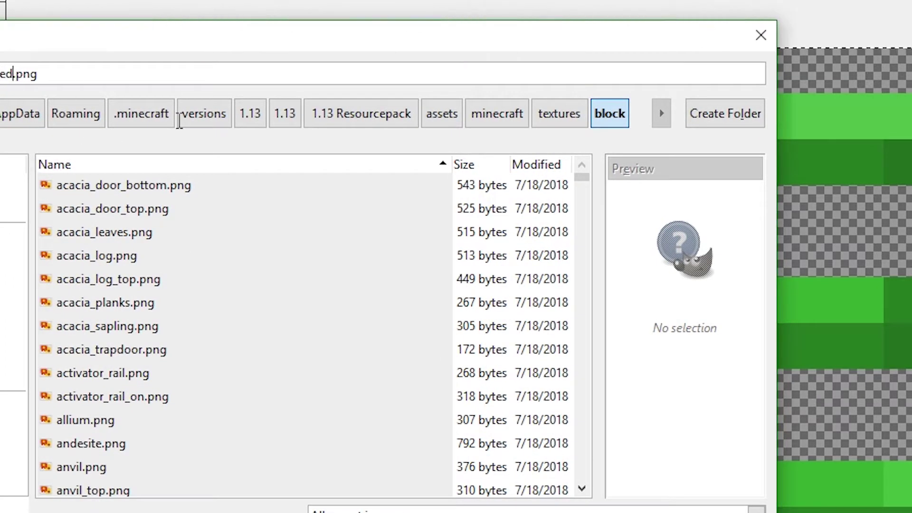
key("ctrl+a")
key("BackSpace")
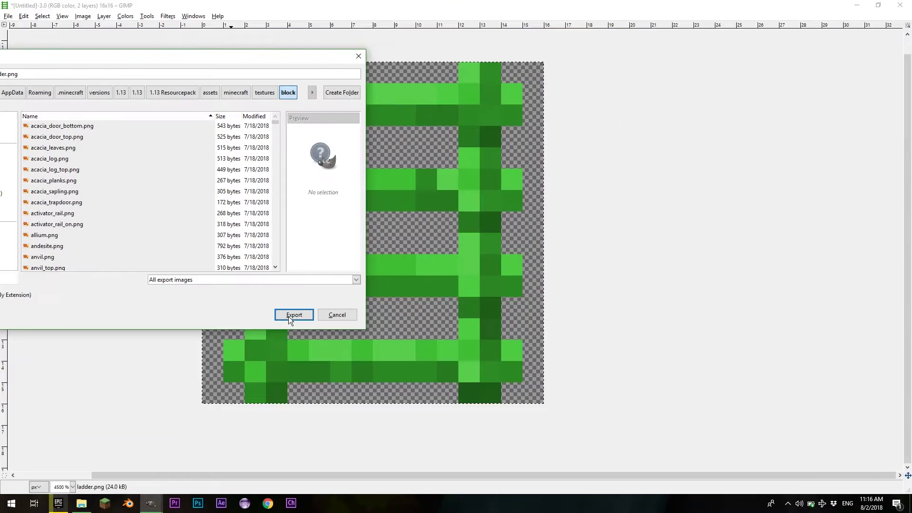
left_click(291, 315)
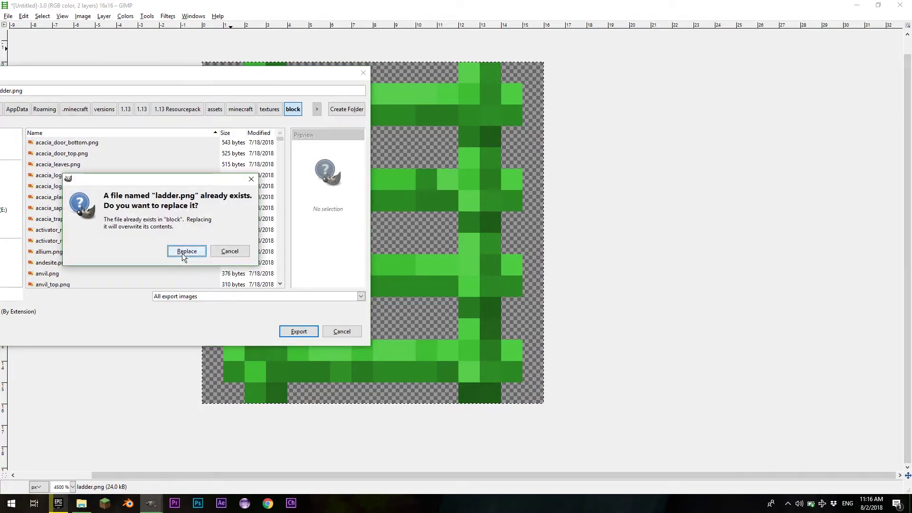
left_click(181, 252)
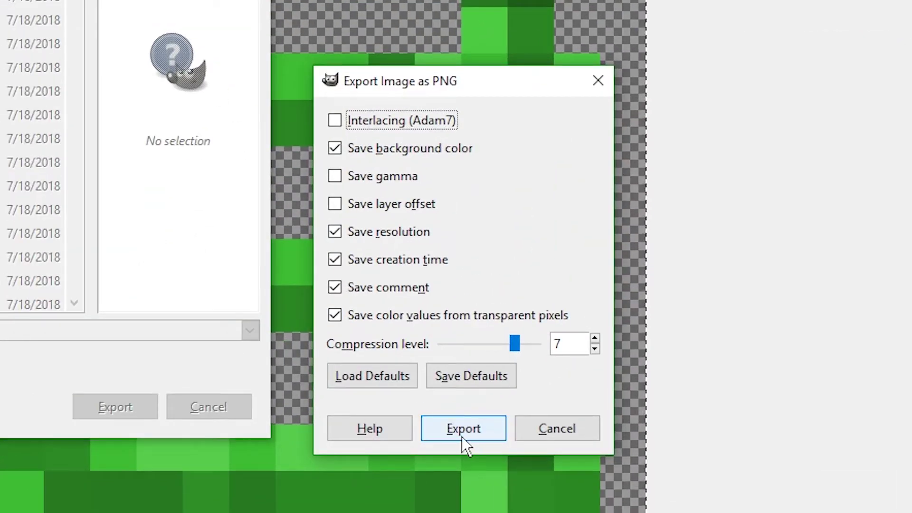
left_click(461, 436)
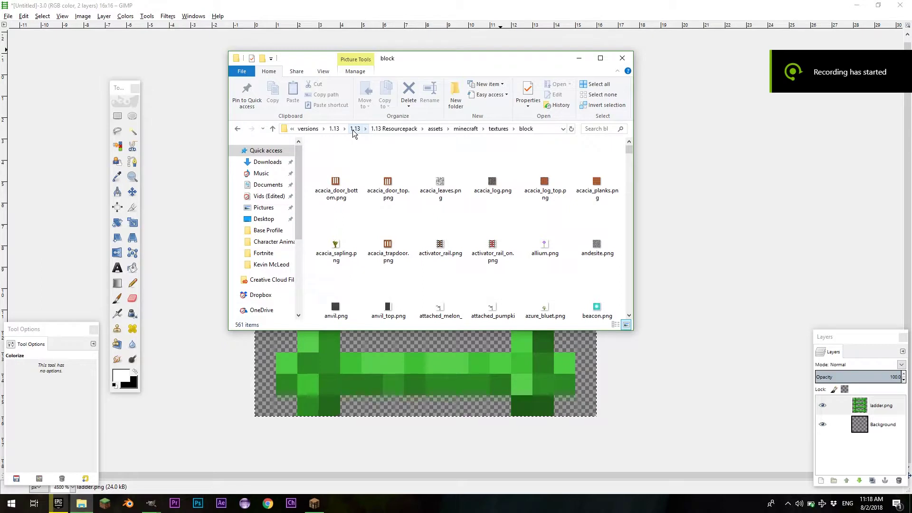
Go to the 1.13 folder, open 1.13 Resourcepack and select its three files.
left_click(352, 129)
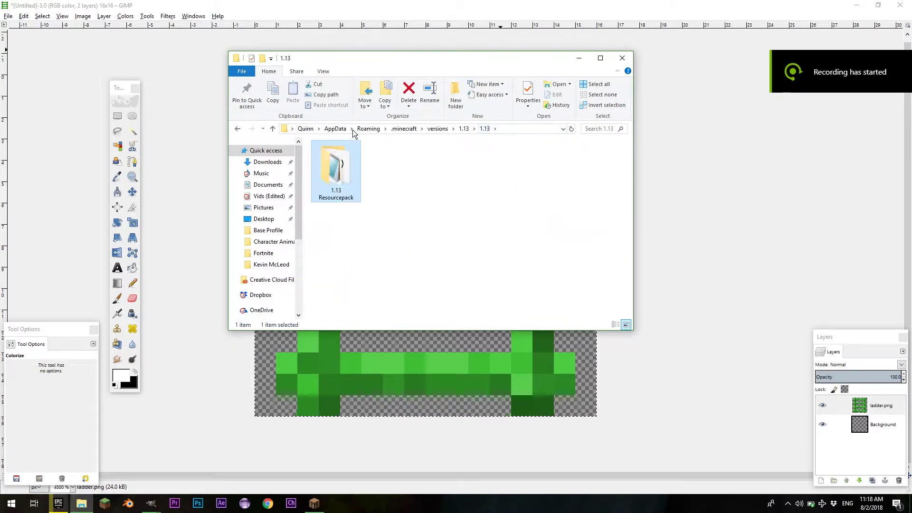
double_click(343, 166)
left_click_drag(312, 197, 346, 158)
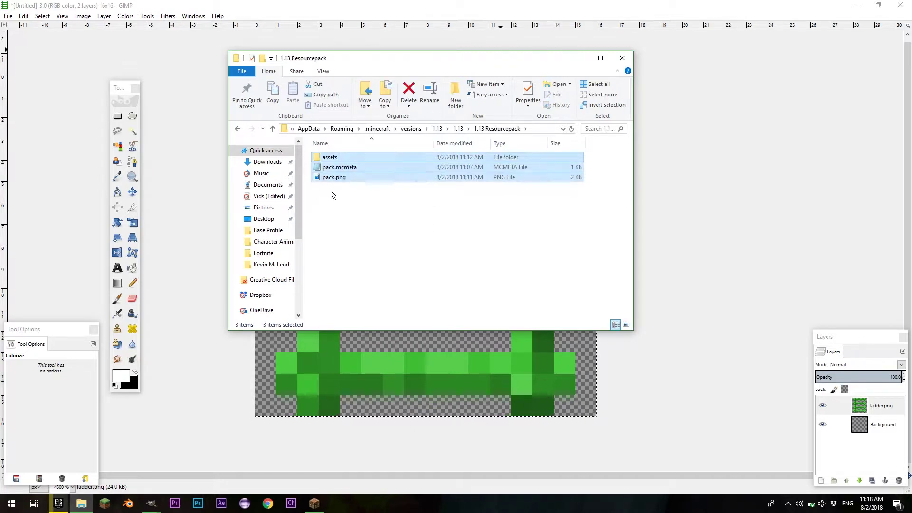
left_click(331, 230)
left_click_drag(332, 230, 378, 149)
Close the files' Send to menu unused and return to versions\1.13.
right_click(331, 177)
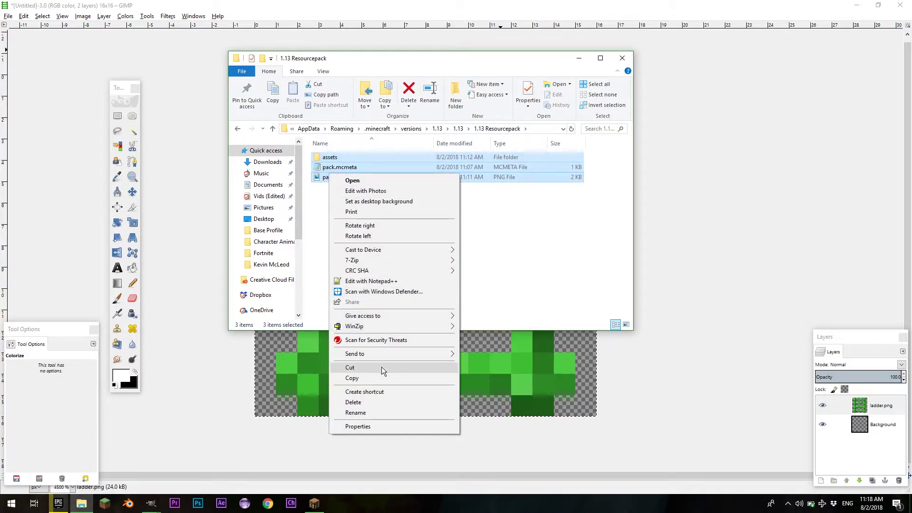
mouse_move(377, 353)
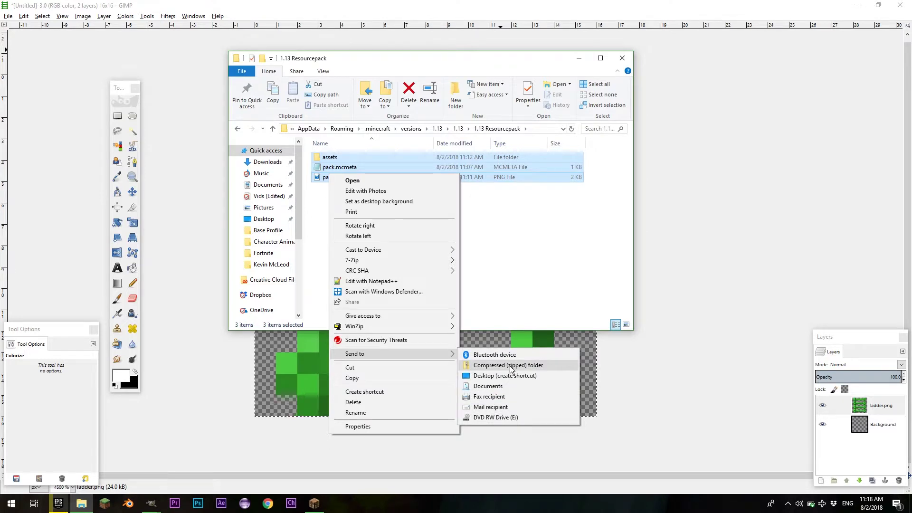
left_click(494, 256)
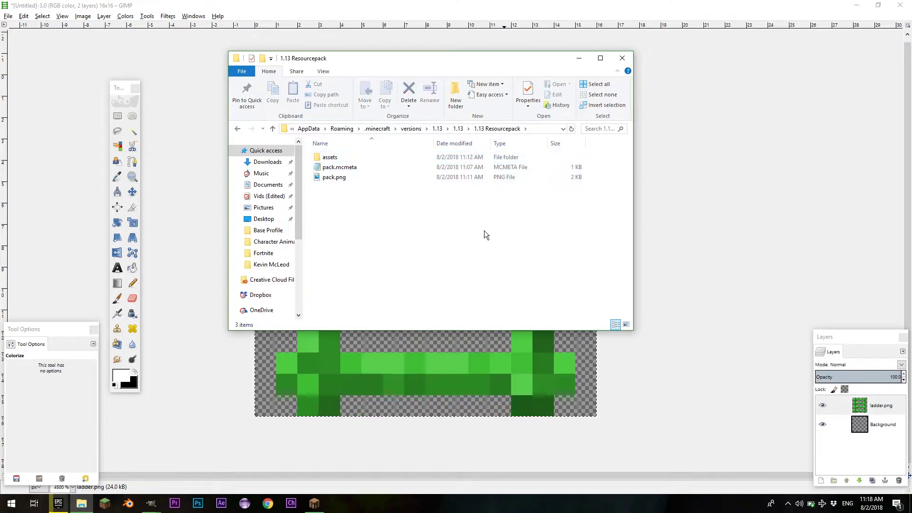
left_click(457, 129)
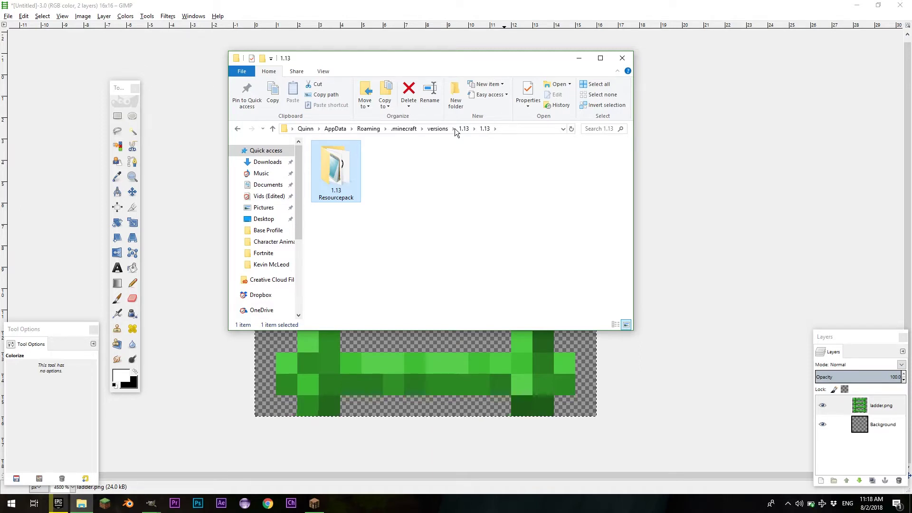
Cut the 1.13 Resourcepack folder and paste it into .minecraft\resourcepacks.
left_click(463, 128)
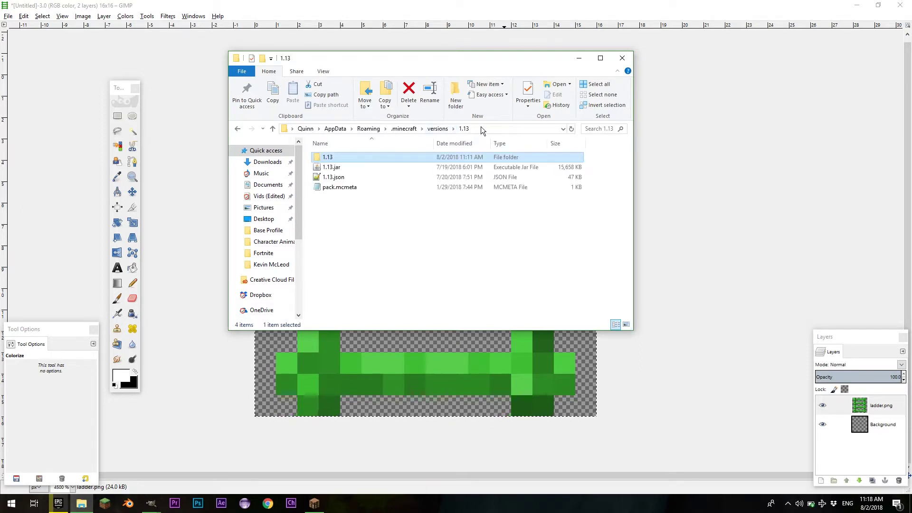
double_click(428, 158)
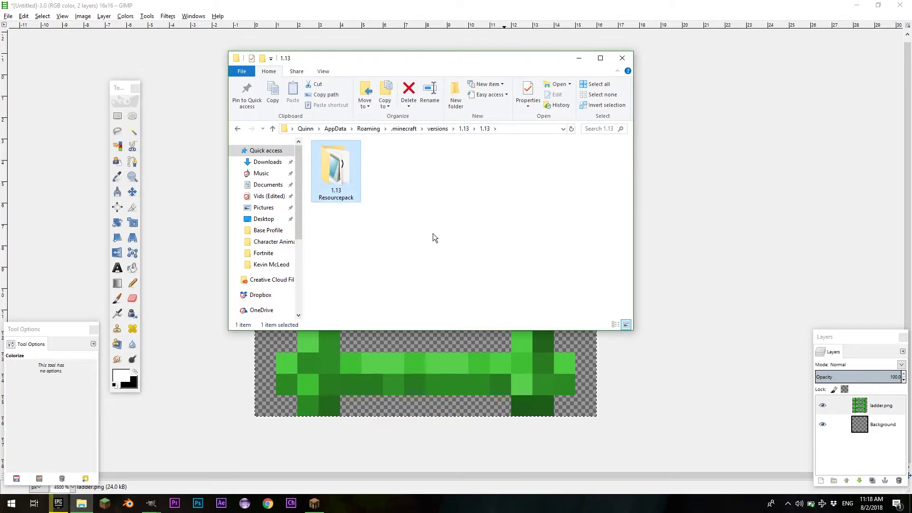
key("ctrl+x")
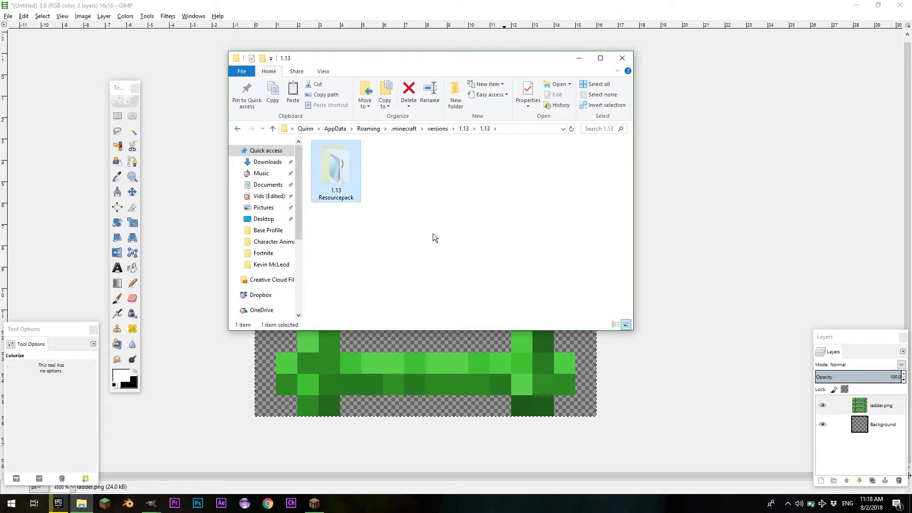
left_click(403, 129)
scroll(375, 186, "down", 5)
key("r")
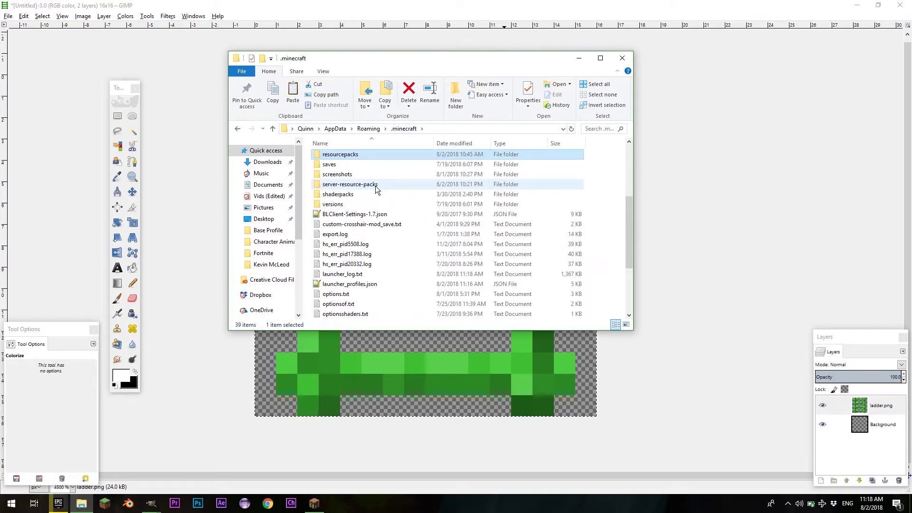
key("Return")
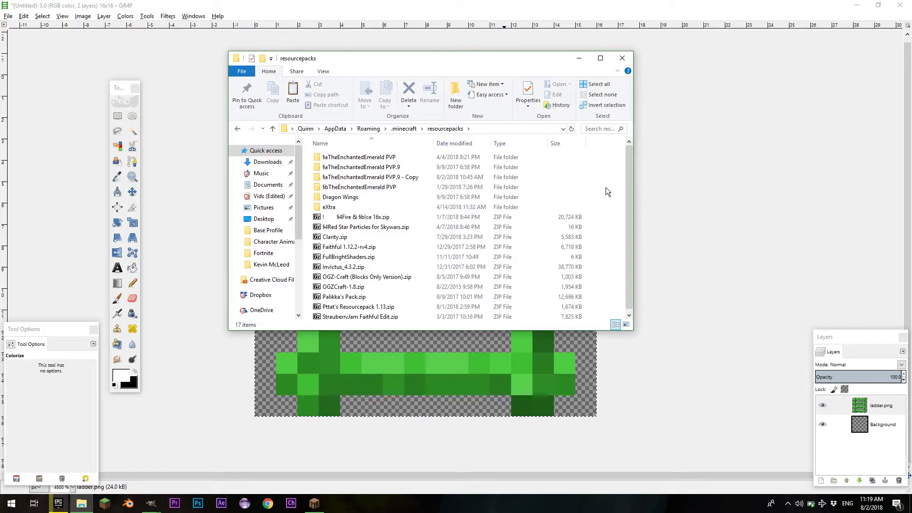
key("ctrl+v")
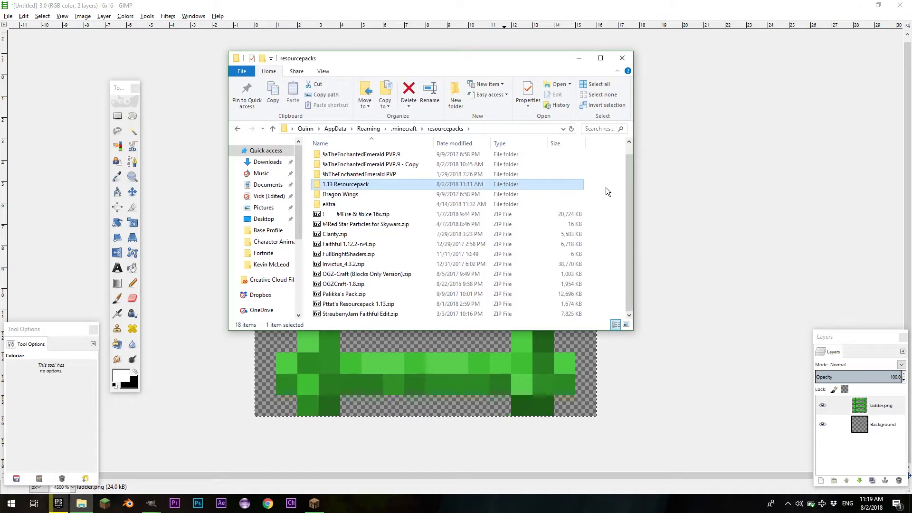
Swap Clarity.zip for the 1.13 Resourcepack under Options > Resource Packs, then return to the title screen.
left_click(313, 501)
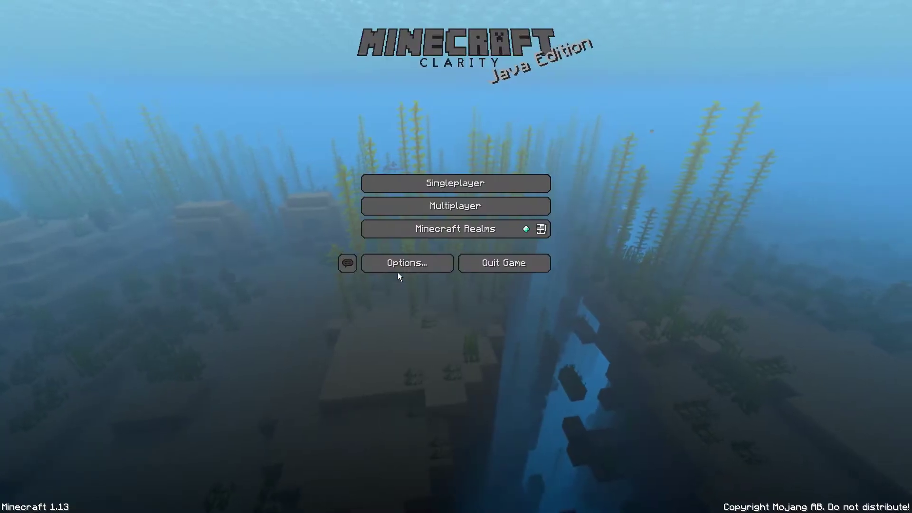
left_click(406, 258)
left_click(363, 205)
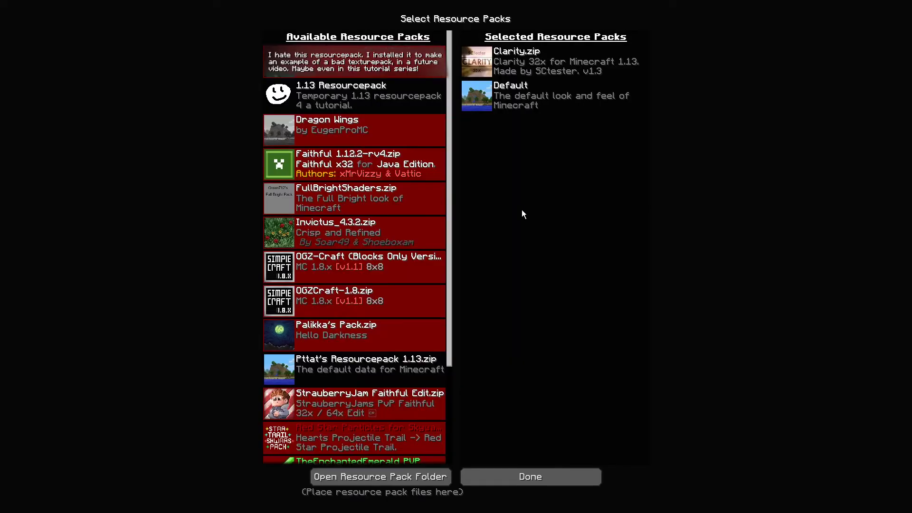
left_click(467, 64)
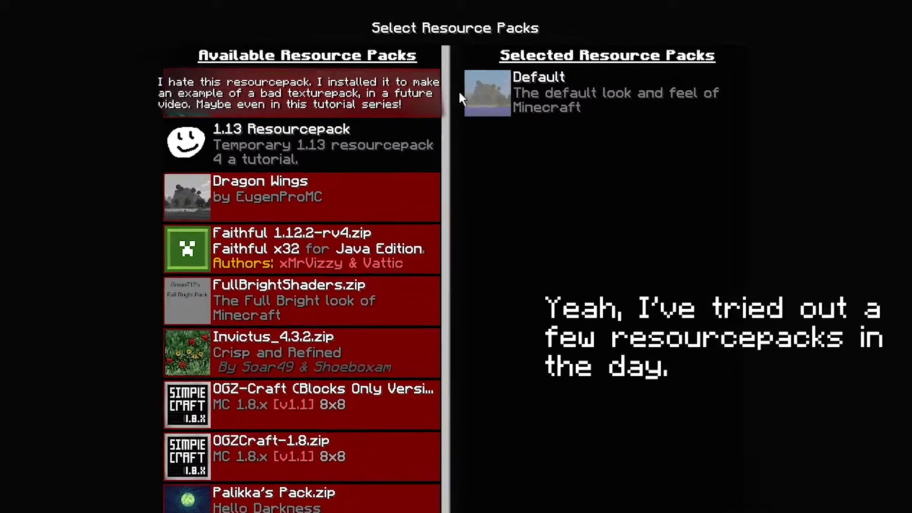
mouse_move(277, 97)
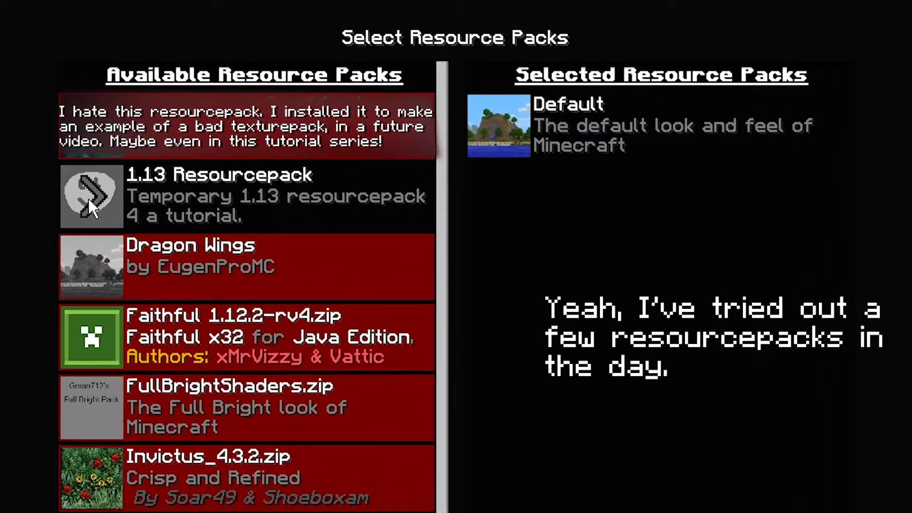
left_click(88, 197)
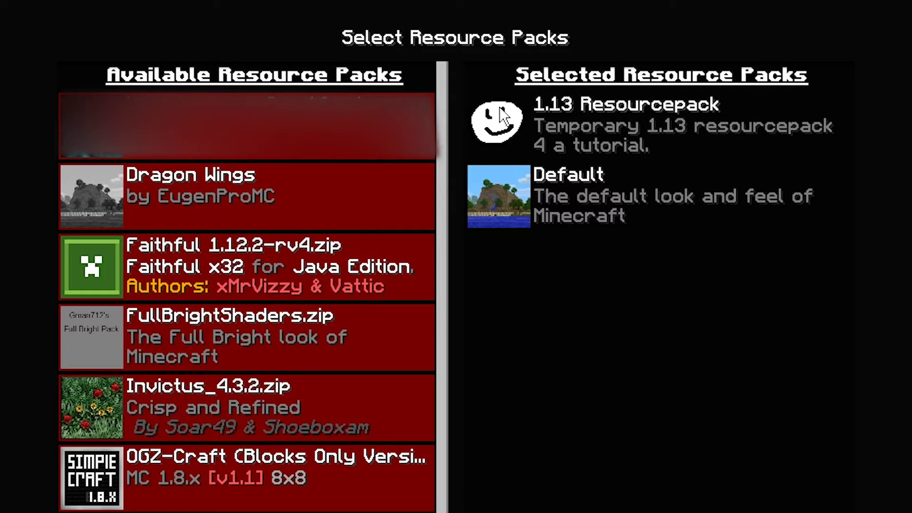
key("Escape")
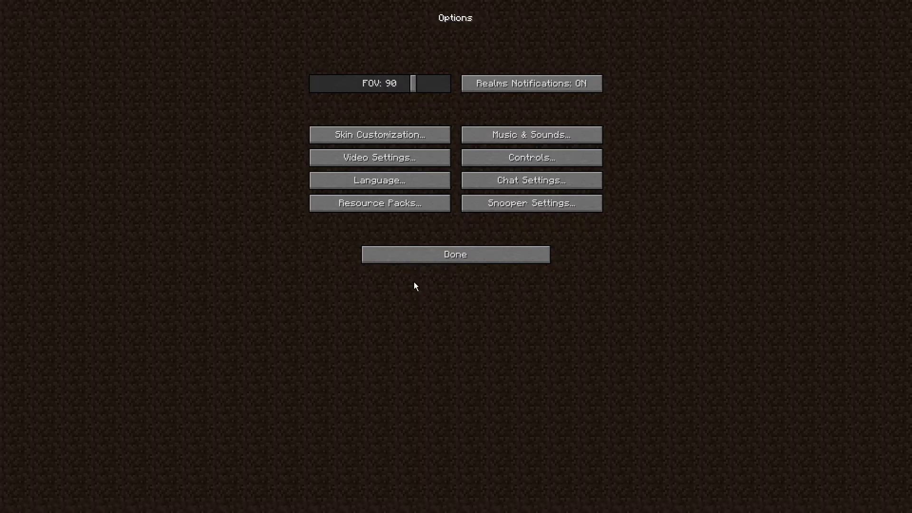
left_click(418, 260)
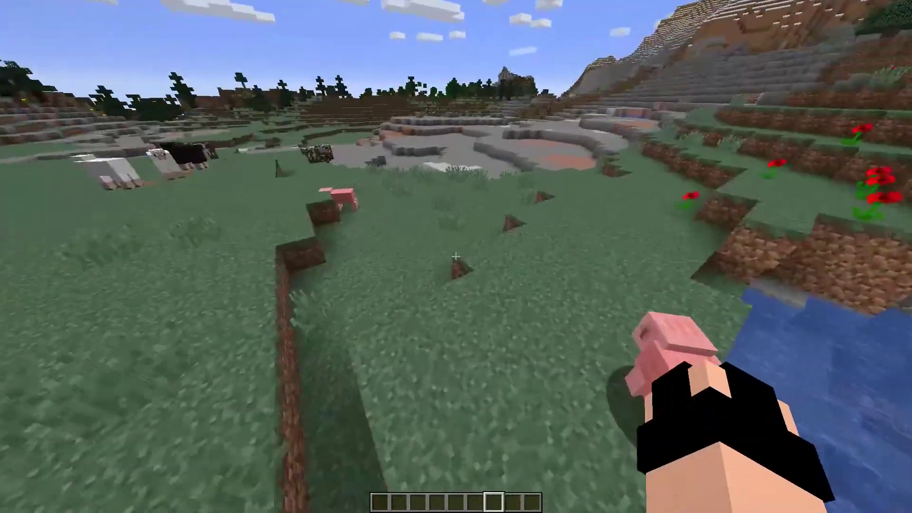
Search the creative inventory for 'ladd' and put the ladder in hand.
key("e")
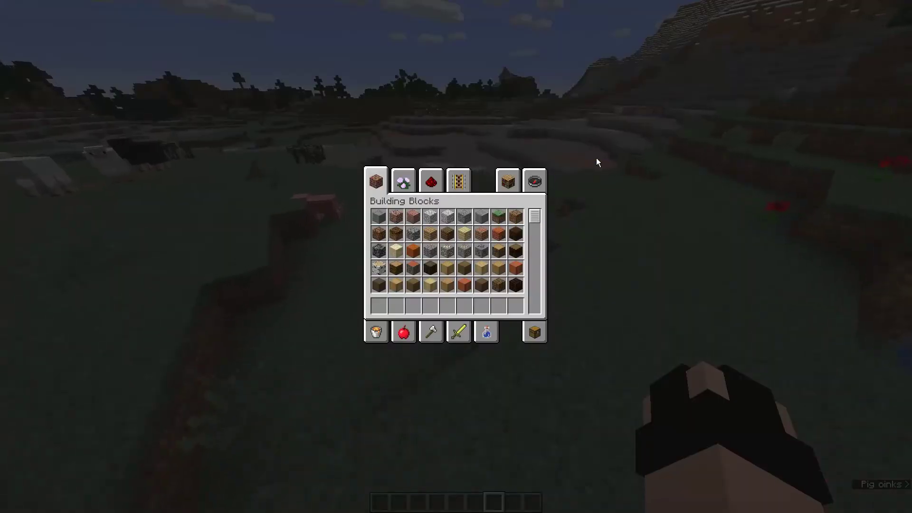
left_click(539, 178)
type("ladd")
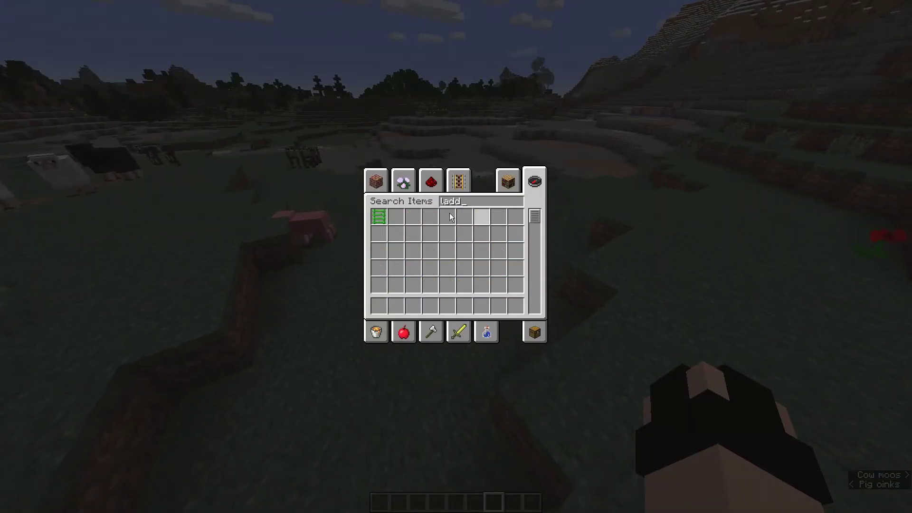
left_click(378, 216)
key("Escape")
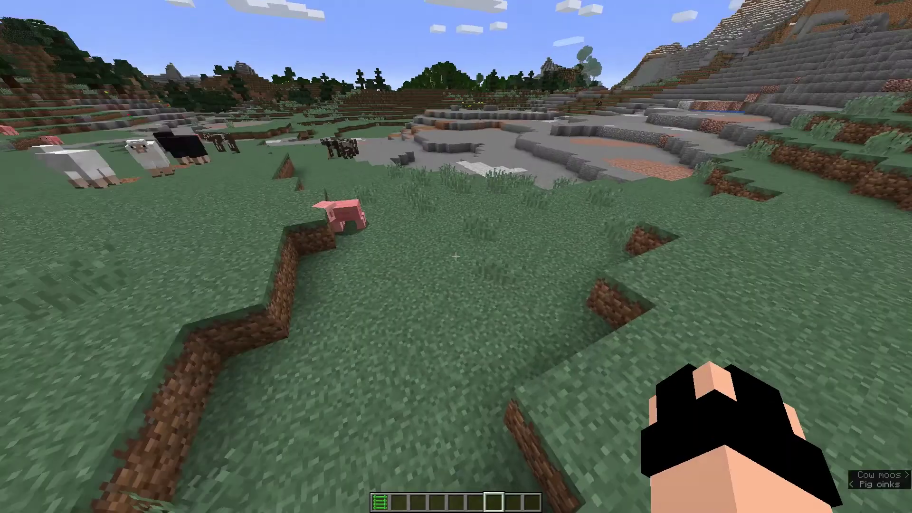
key("1")
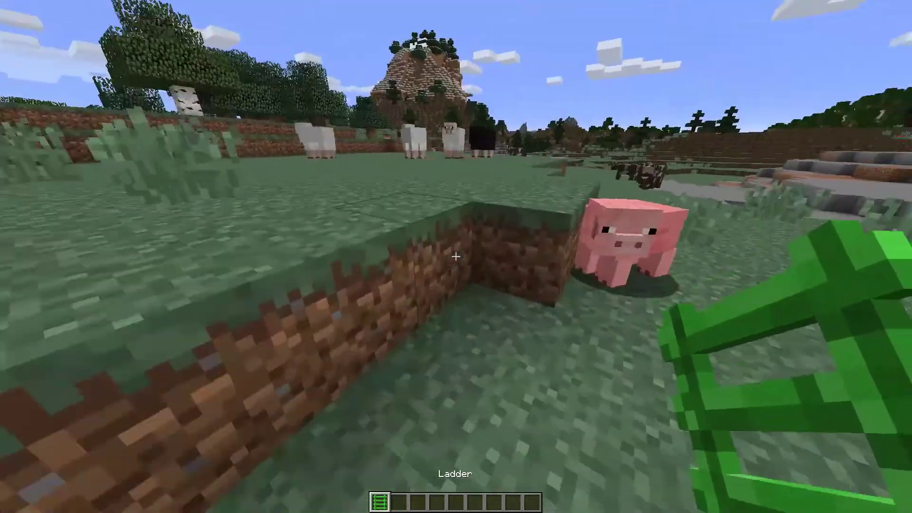
Stack two grass blocks into a pillar and place two green ladders on it.
right_click(456, 257)
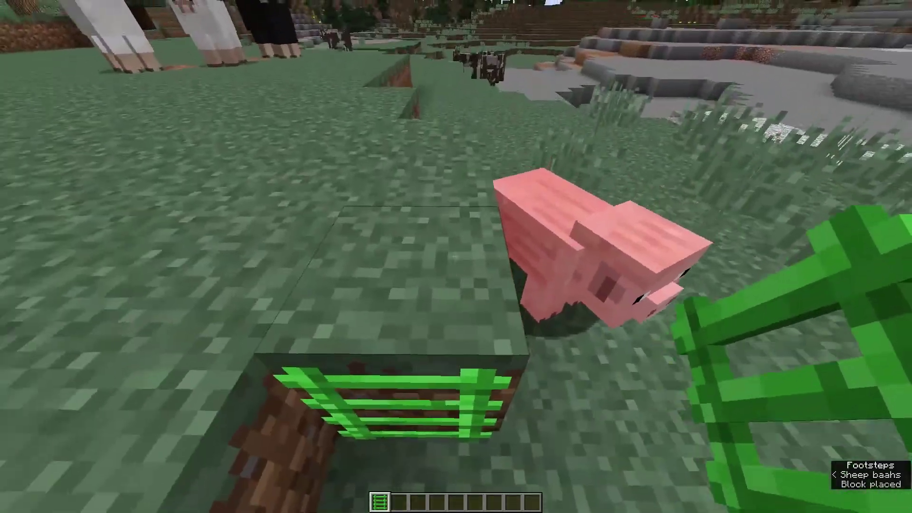
middle_click(456, 256)
right_click(455, 257)
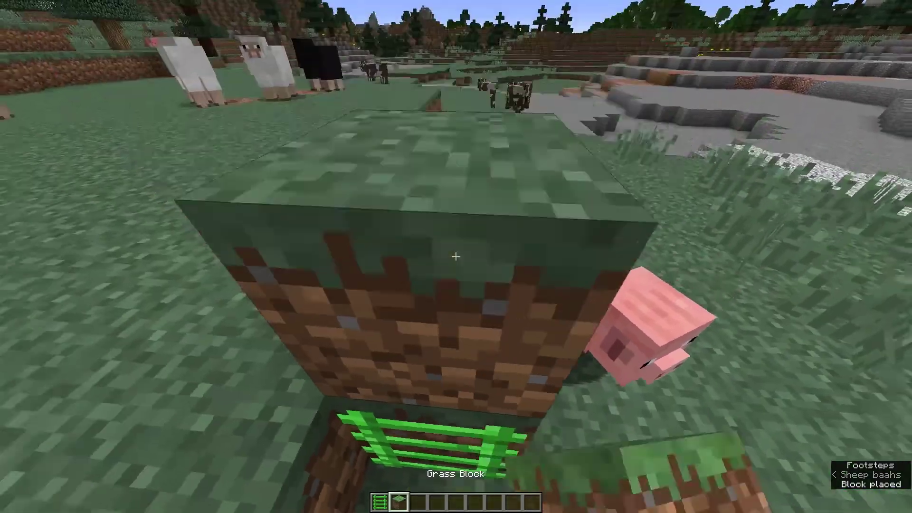
right_click(456, 256)
key("1")
right_click(456, 256)
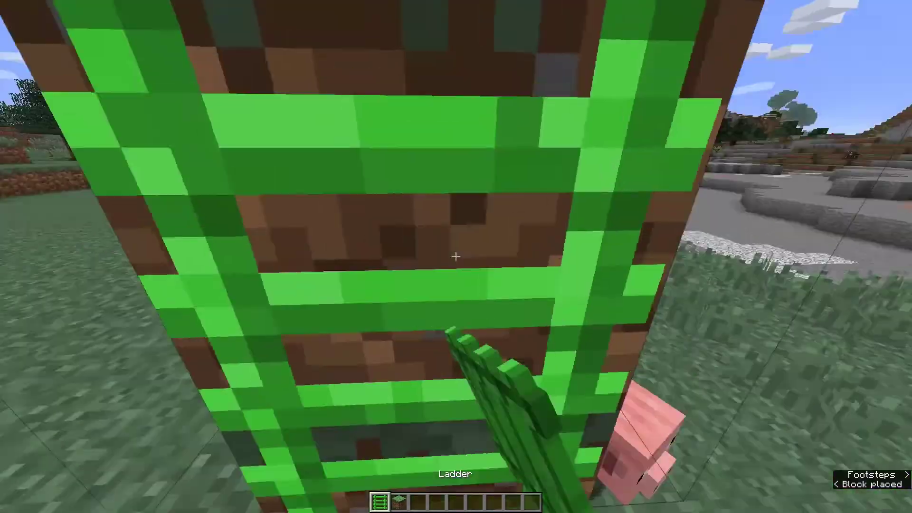
Climb the ladder and cycle third-person views to show the green ladders.
key("F5")
key("w")
key("3")
key("F5")
key("F5")
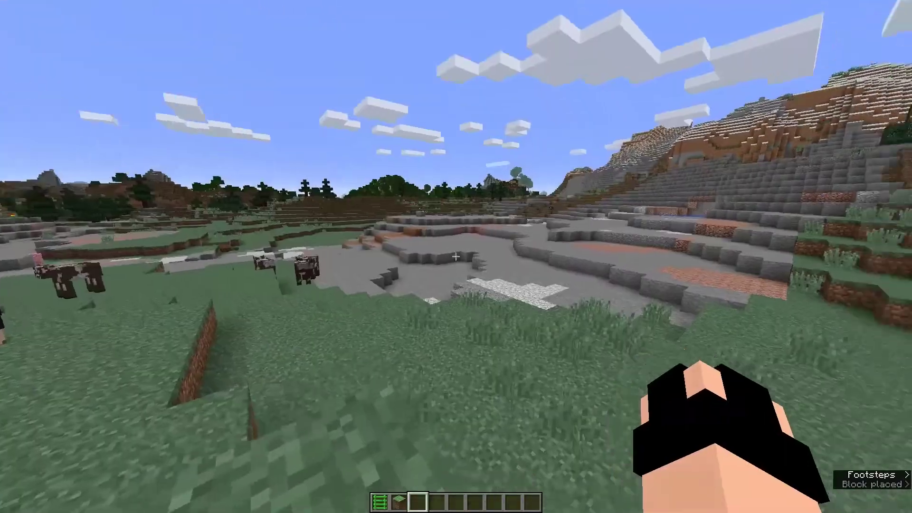
key("F5")
key("F5")
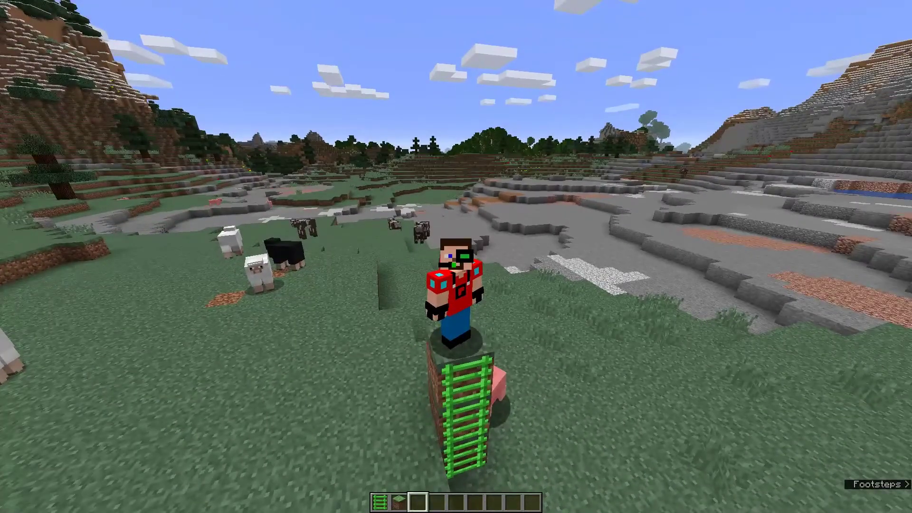
key("F5")
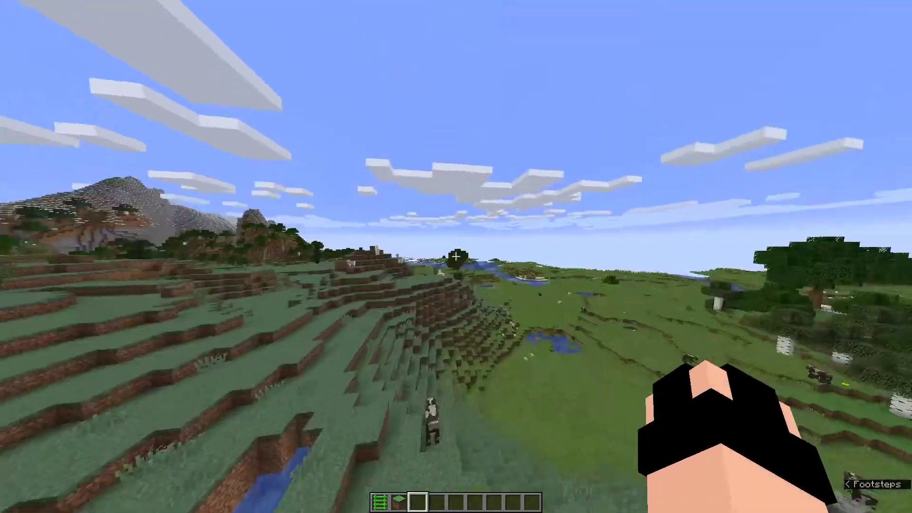
key("F5")
key("F5")
key("F5")
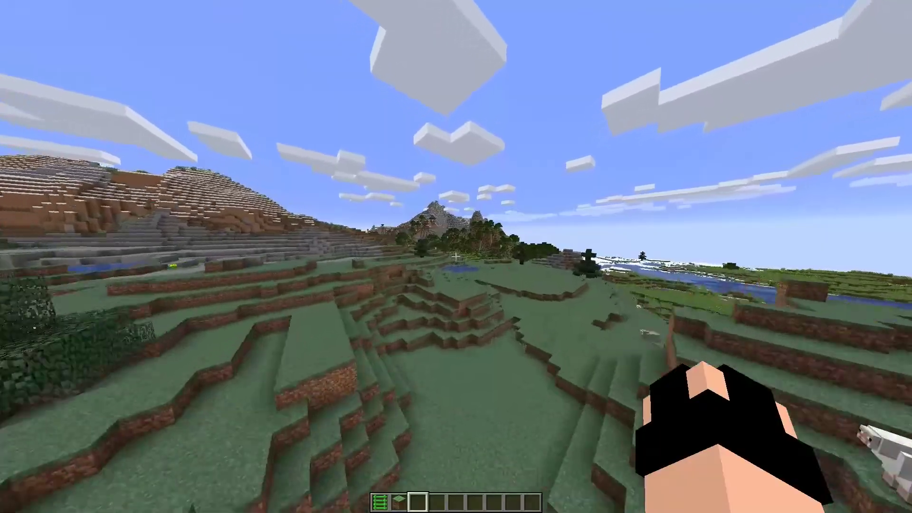